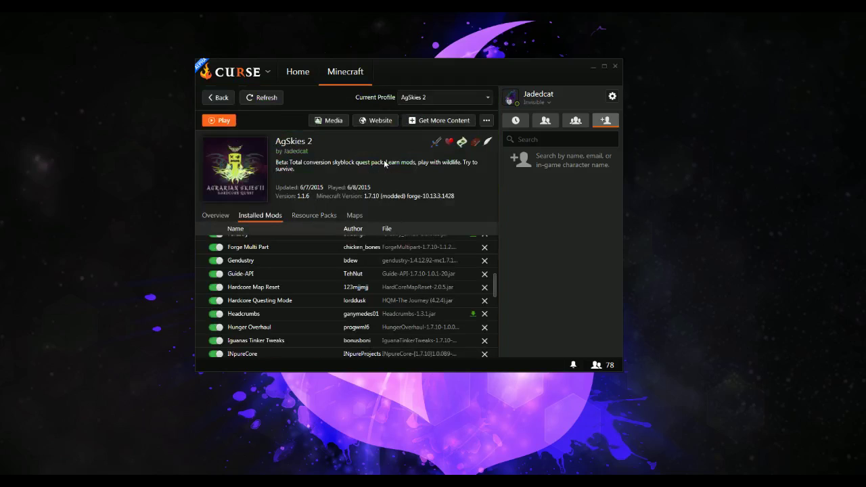
Return to the modpack grid, open AgSkies 2, and bring up its '...' profile menu.
click(216, 97)
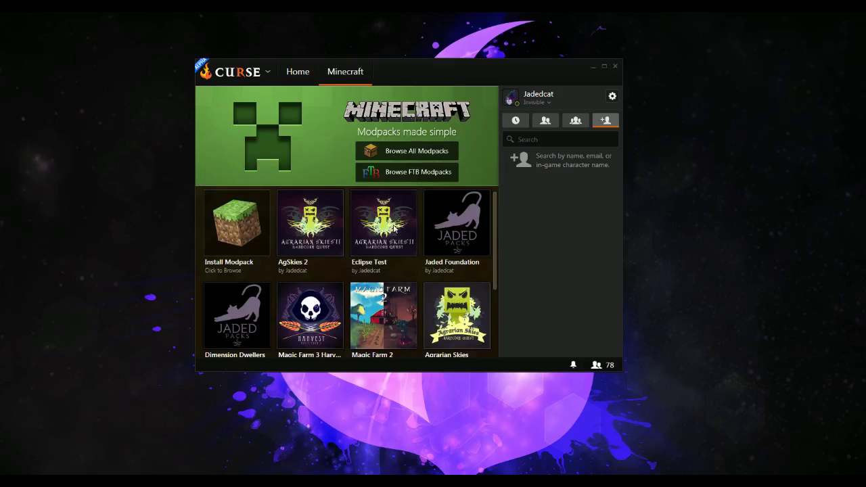
click(338, 221)
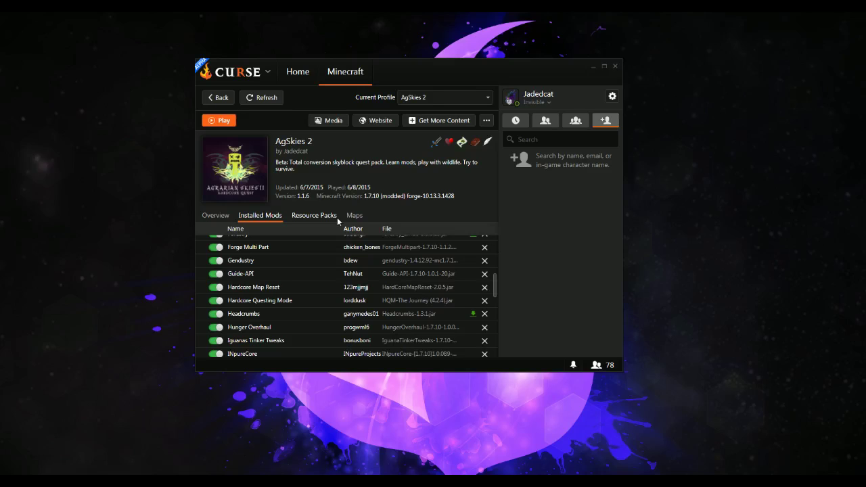
scroll(410, 305, up, 8)
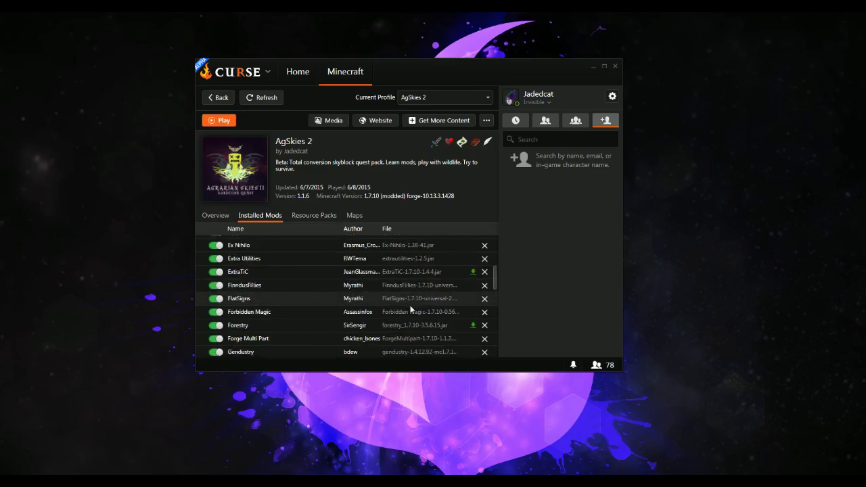
scroll(410, 305, down, 10)
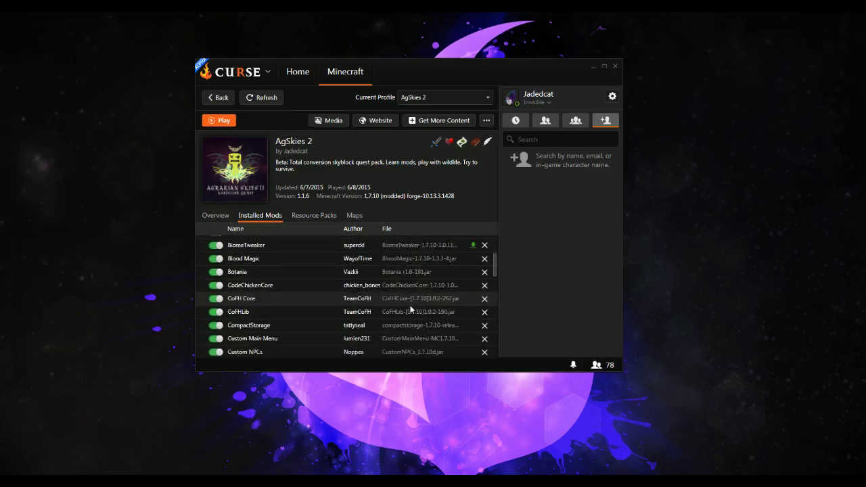
scroll(410, 308, down, 3)
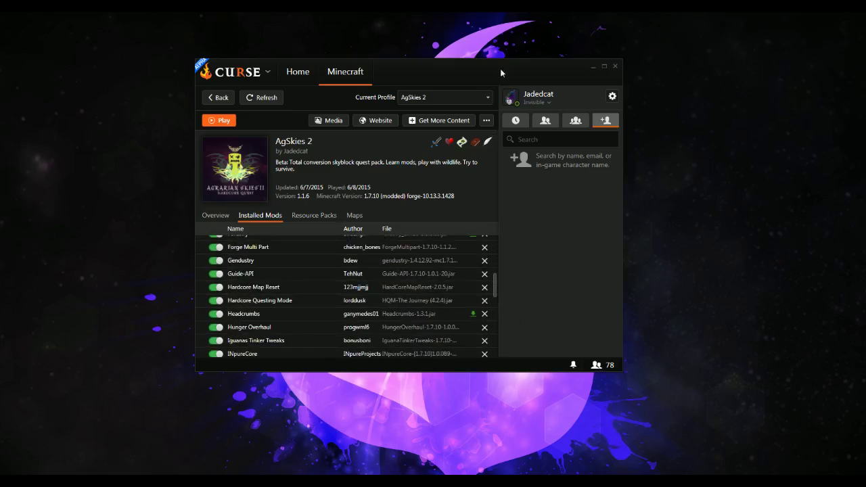
click(487, 121)
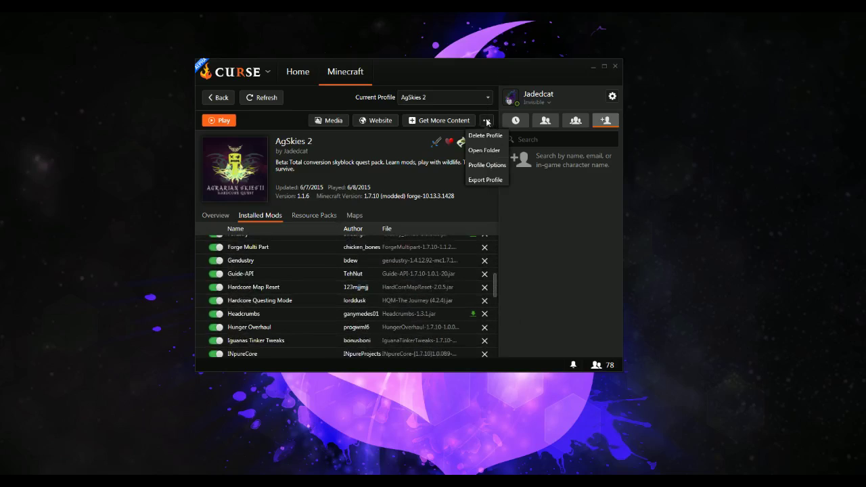
Change the pack name from AgSkies 2 to AS2 in Profile Options.
click(476, 166)
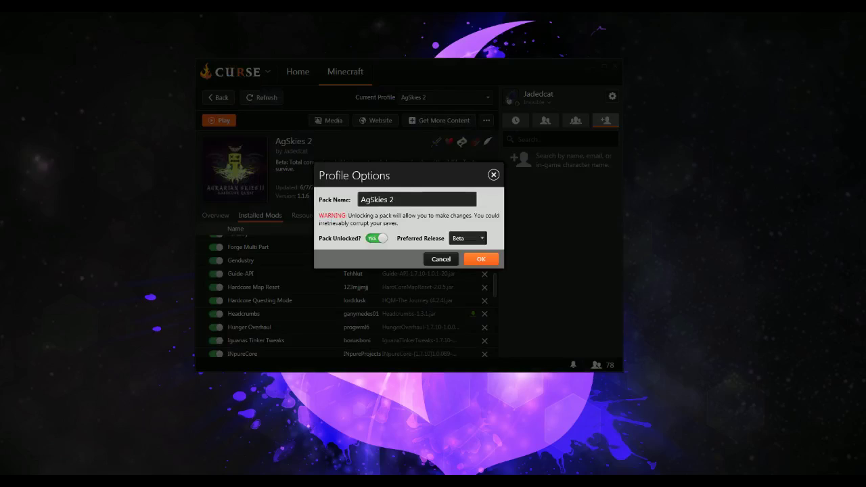
drag(393, 199, 354, 199)
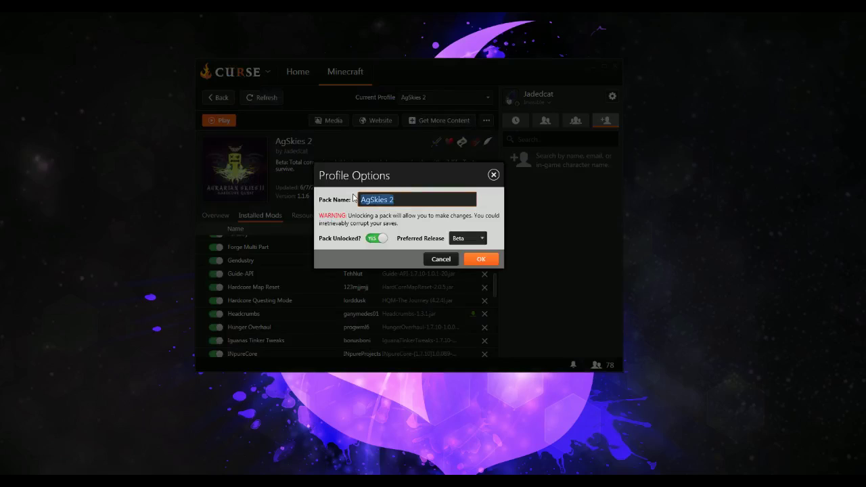
text(AS2)
click(480, 259)
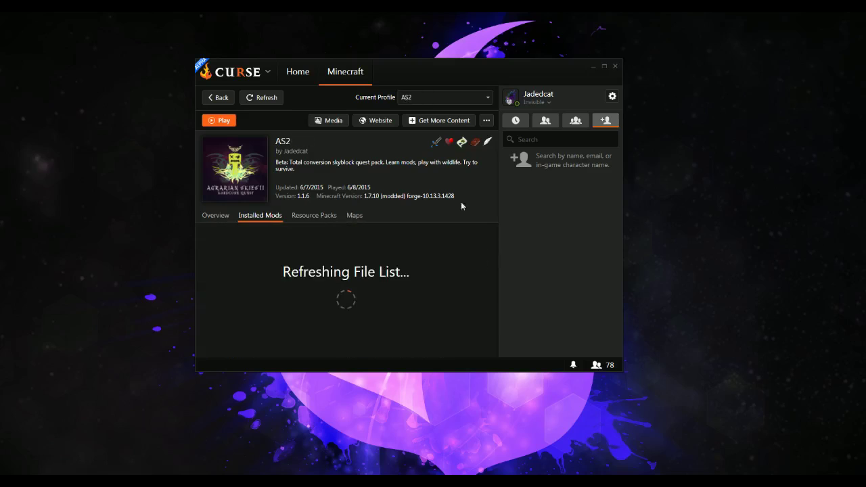
click(486, 120)
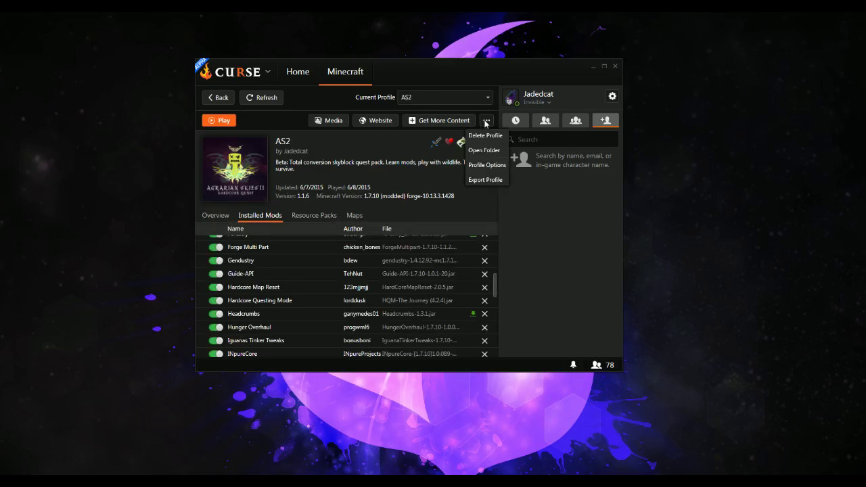
Begin exporting AS2 with package version changed from 1.1.6 to 1.1.7, checking the config folder.
click(483, 180)
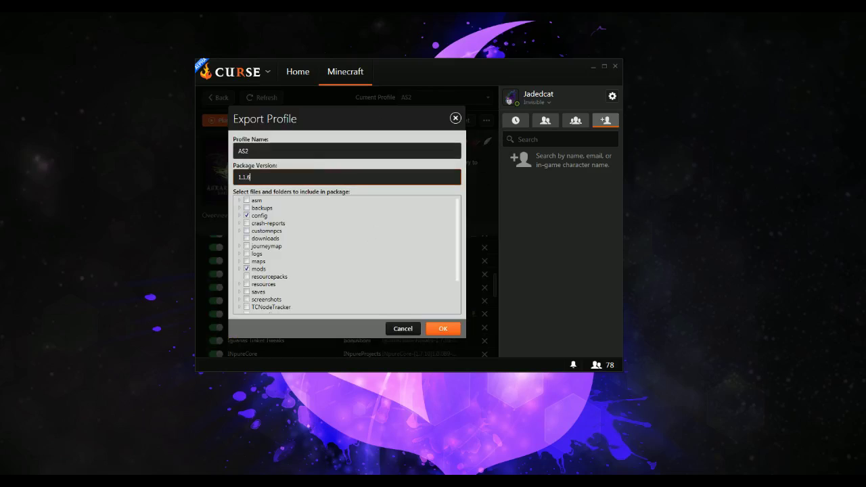
key(BackSpace)
scroll(342, 243, down, 5)
scroll(344, 244, up, 5)
click(239, 217)
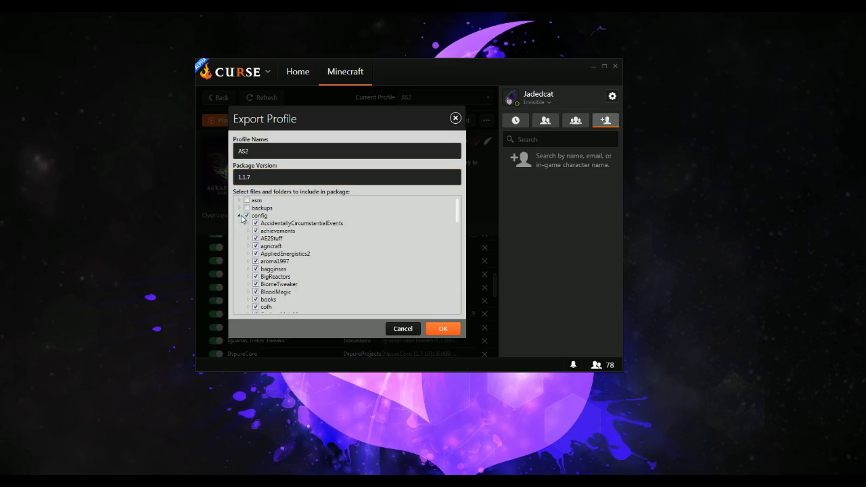
click(238, 216)
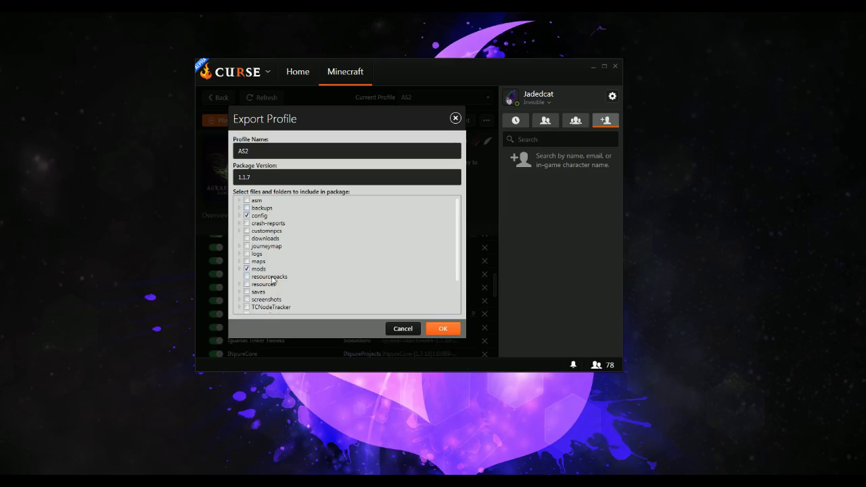
Expand the mods folder and scroll through its listed jar files.
click(239, 268)
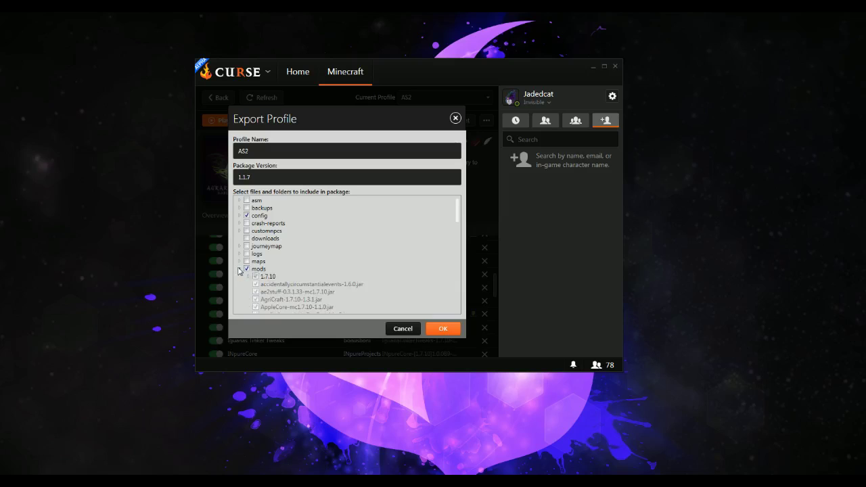
scroll(362, 251, down, 3)
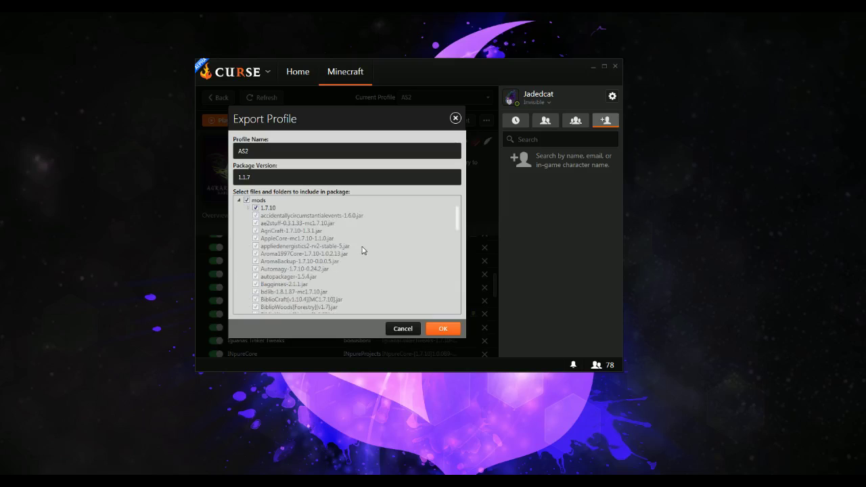
scroll(362, 251, down, 2)
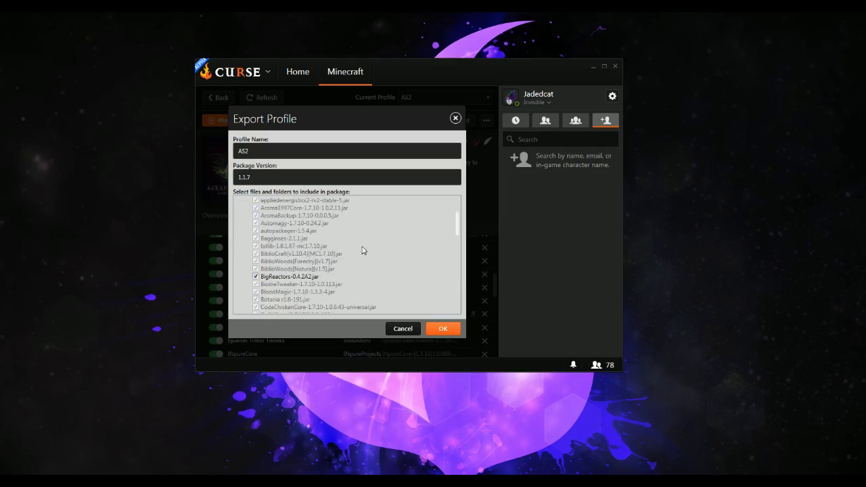
scroll(343, 228, down, 15)
scroll(343, 228, down, 6)
scroll(343, 228, up, 12)
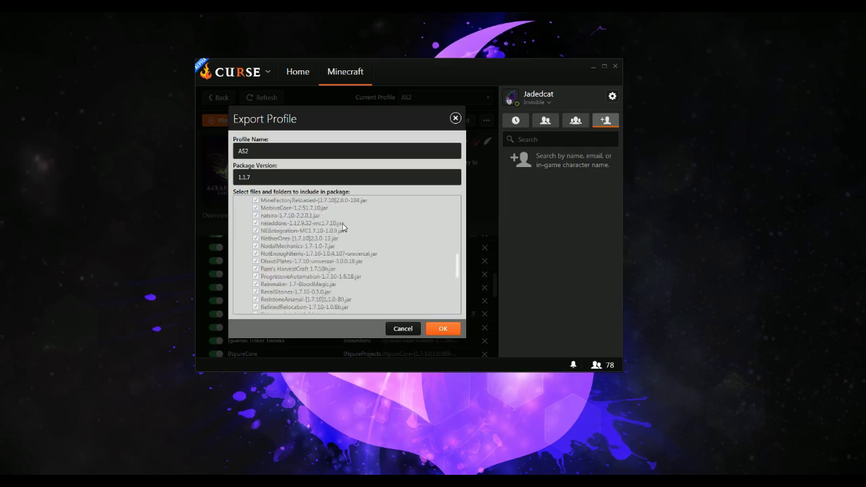
scroll(343, 228, up, 8)
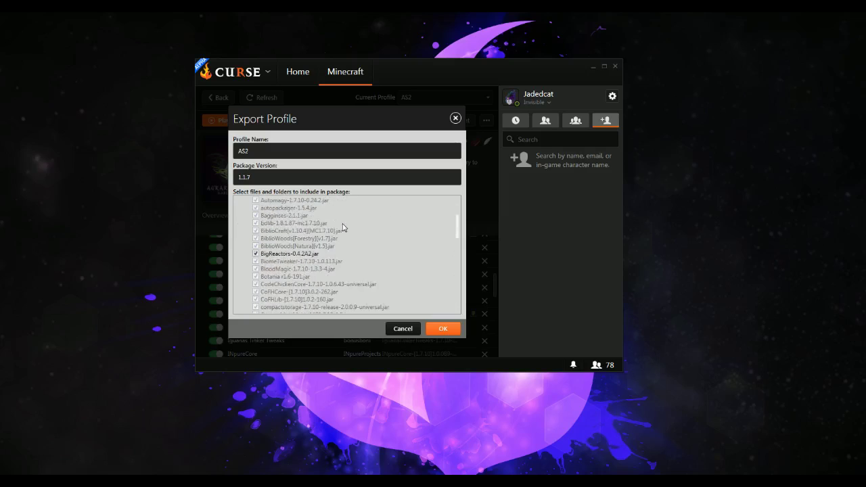
scroll(343, 228, down, 3)
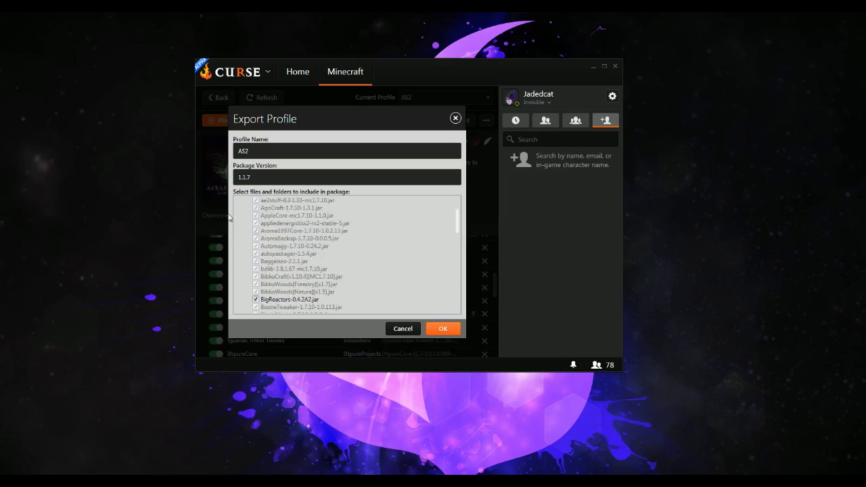
scroll(257, 236, up, 3)
Uncheck the 1.7.10 subfolder inside mods so its jars stay out of the package.
click(248, 231)
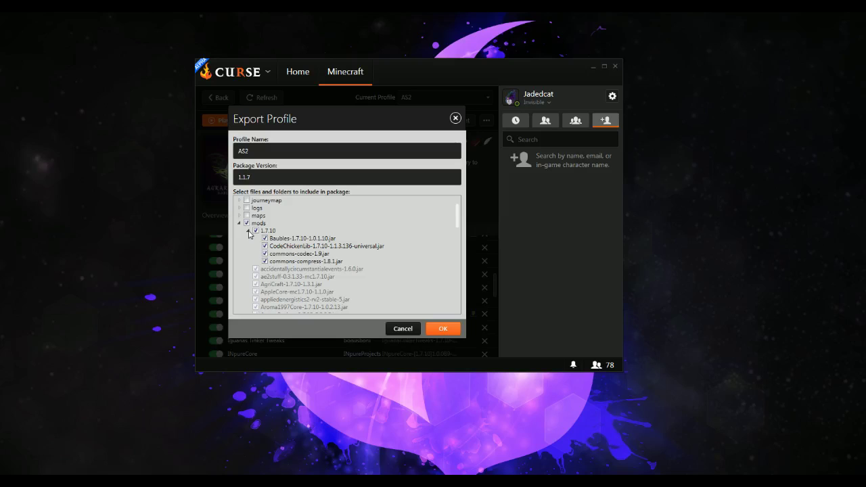
click(249, 231)
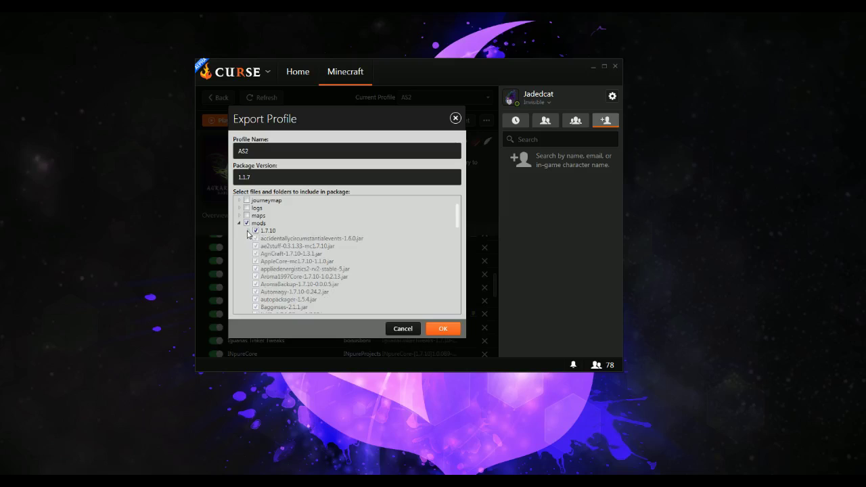
click(248, 231)
click(256, 231)
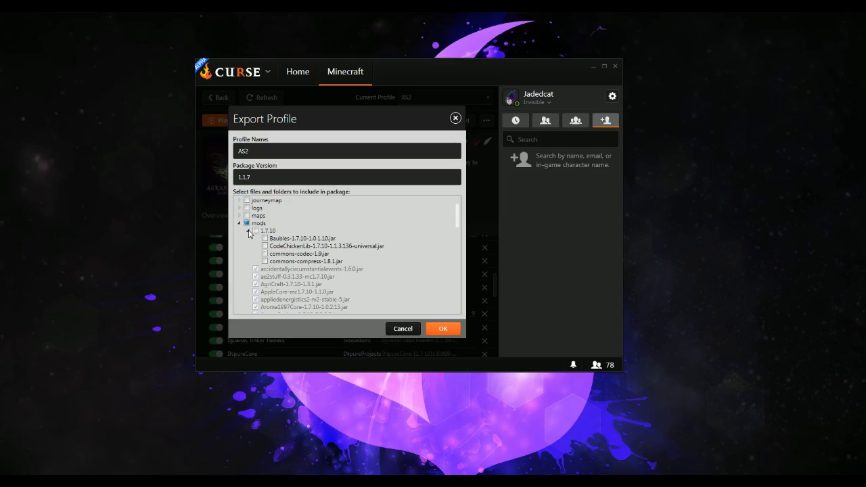
click(248, 231)
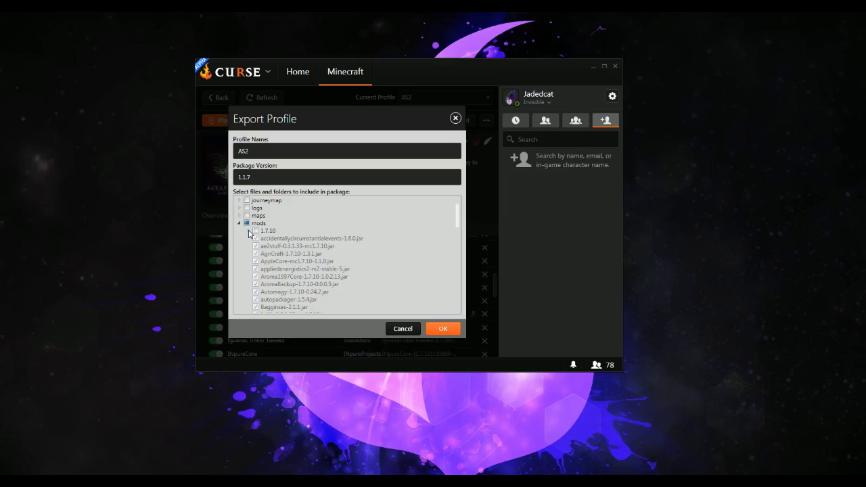
scroll(387, 247, down, 3)
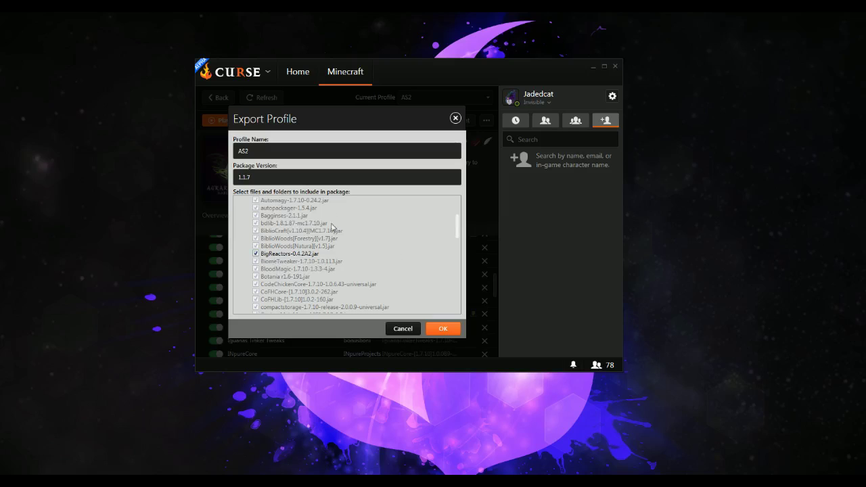
scroll(341, 269, down, 3)
scroll(343, 272, down, 8)
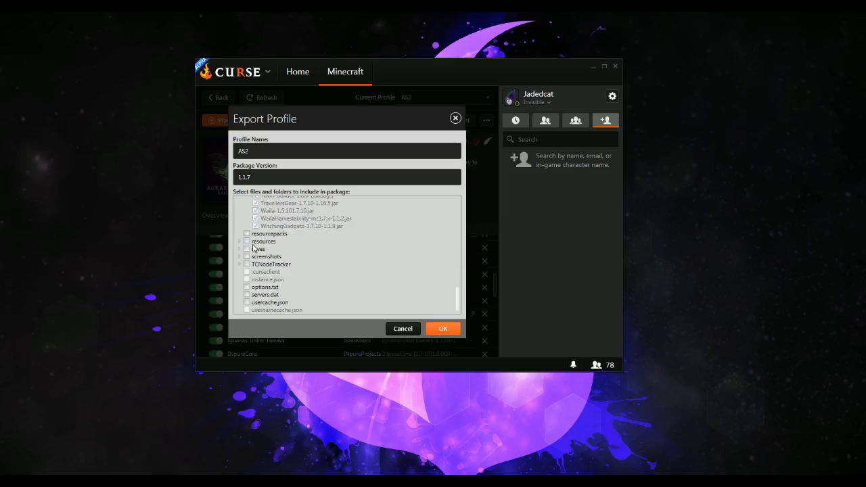
Tick the resources and maps folders for inclusion, collapsing the mods jar list.
click(247, 241)
scroll(365, 269, up, 10)
scroll(366, 270, up, 6)
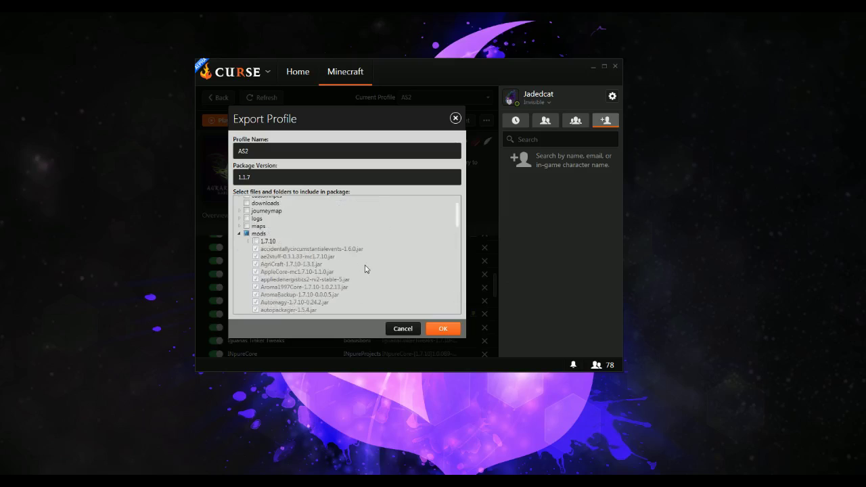
click(239, 235)
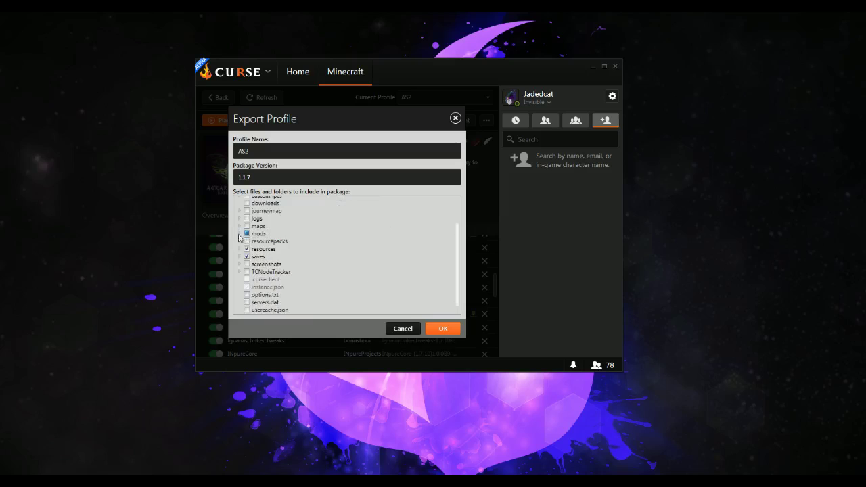
click(247, 226)
scroll(328, 243, up, 3)
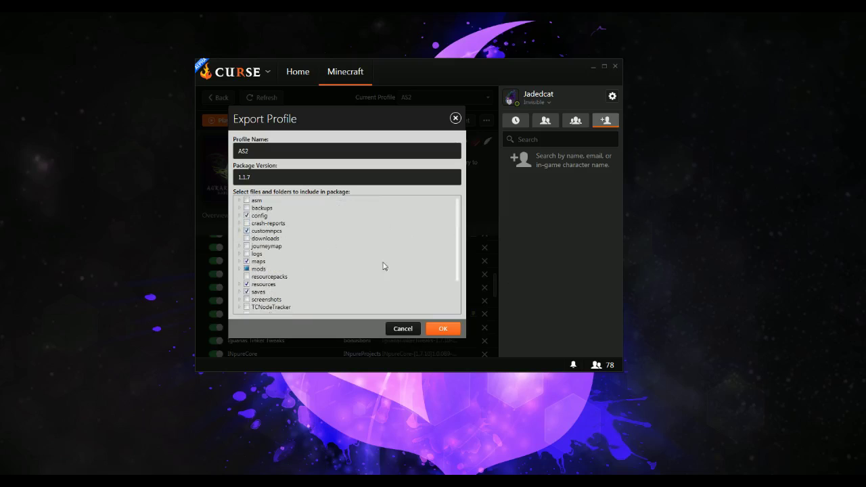
scroll(395, 251, down, 3)
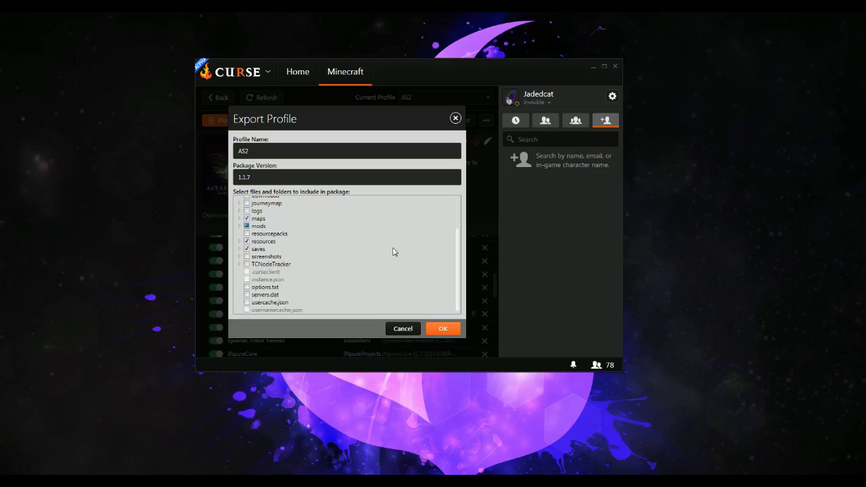
scroll(394, 252, up, 3)
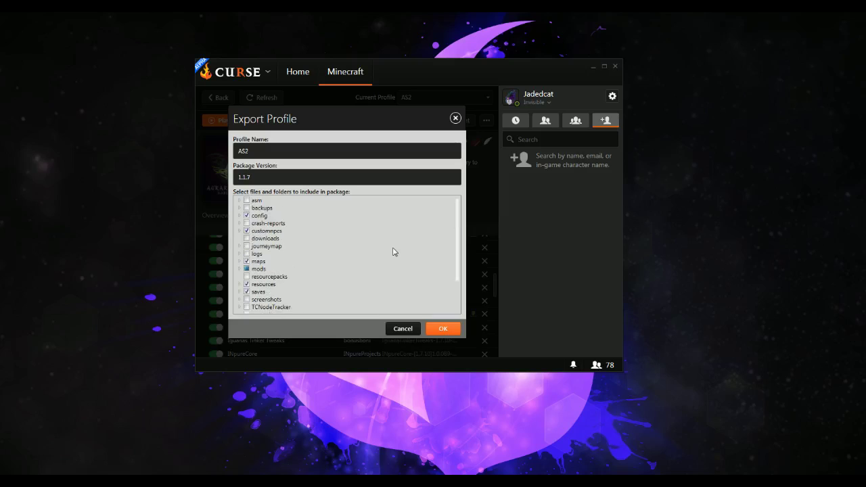
click(239, 217)
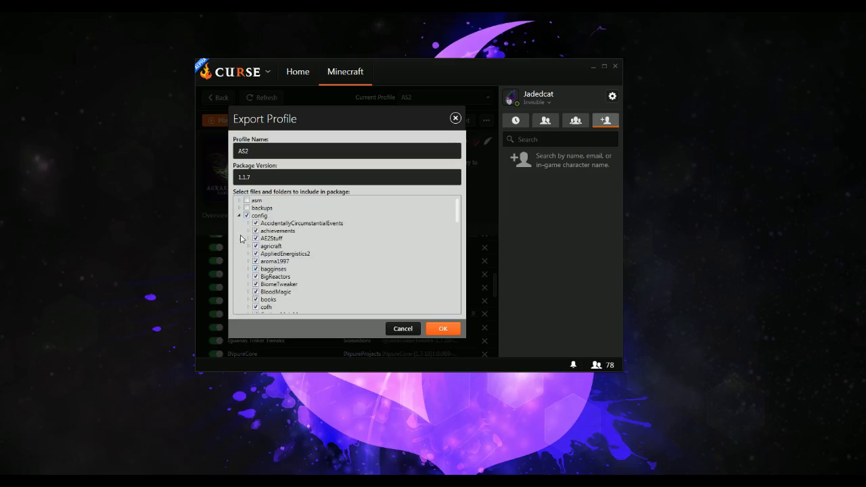
Uncheck editmode.cfg inside config > hqm.
scroll(243, 240, down, 3)
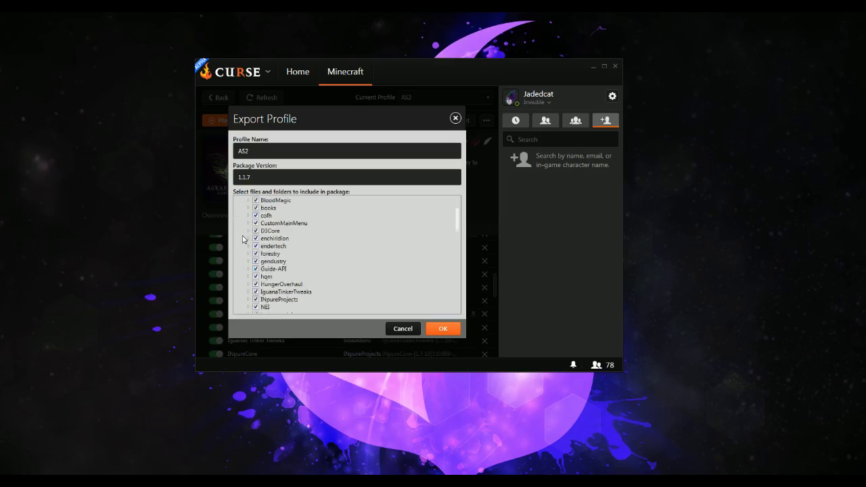
click(248, 278)
scroll(246, 283, down, 1)
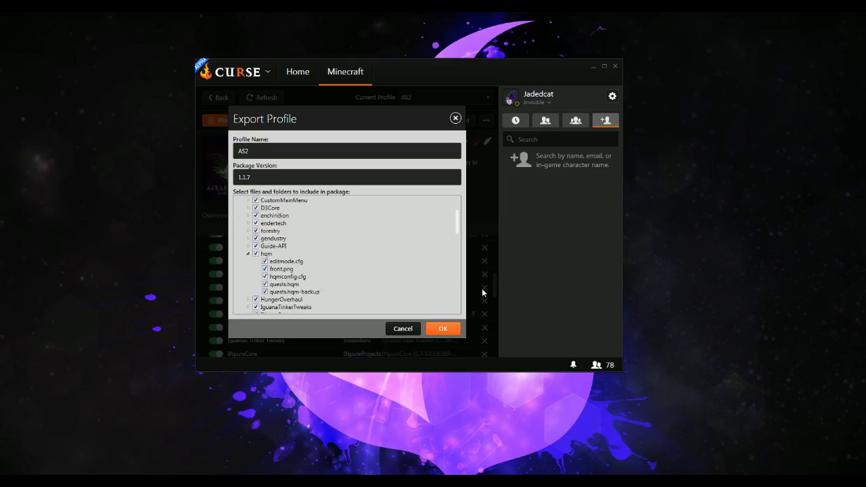
click(264, 262)
click(250, 254)
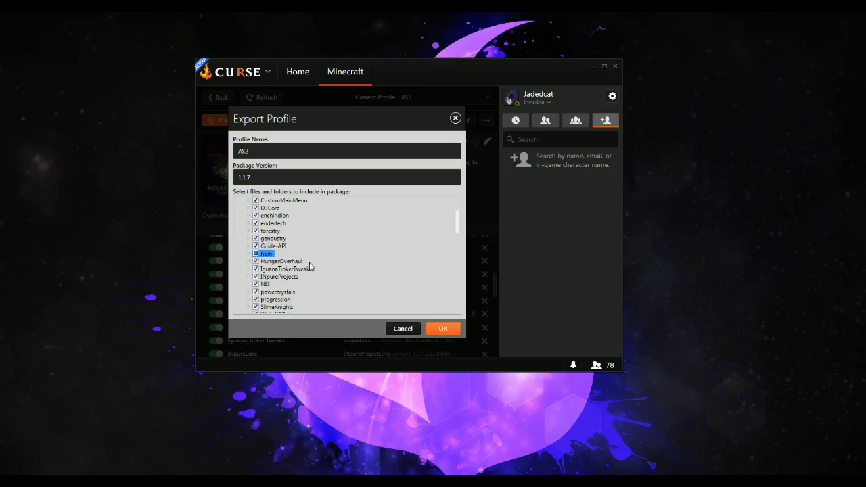
Uncheck neiintegration.cfg in the config folder.
scroll(380, 266, down, 3)
scroll(379, 265, down, 15)
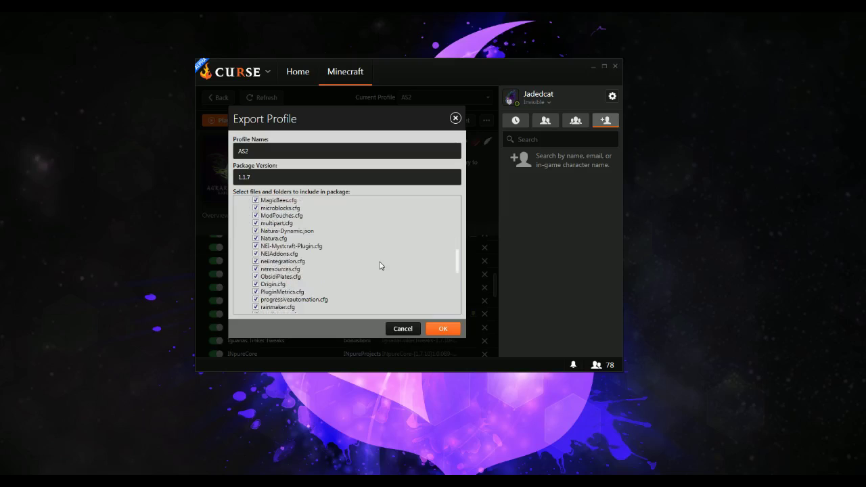
scroll(380, 266, up, 3)
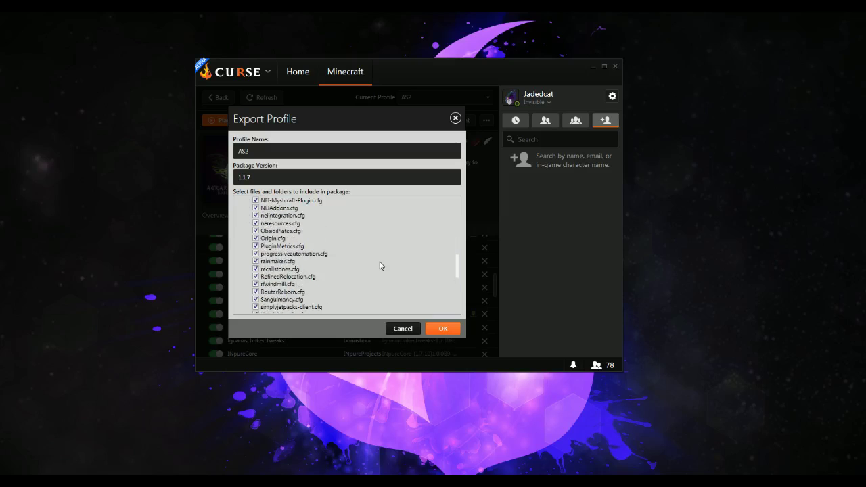
click(257, 215)
scroll(403, 229, down, 3)
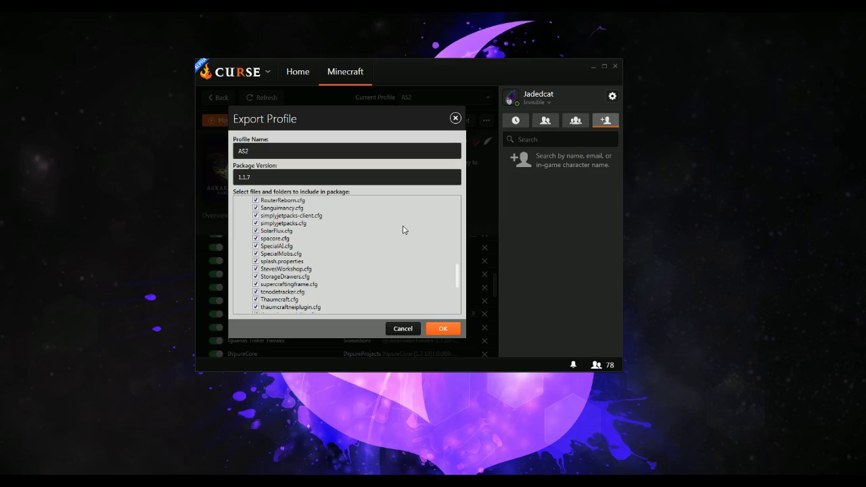
scroll(402, 230, up, 15)
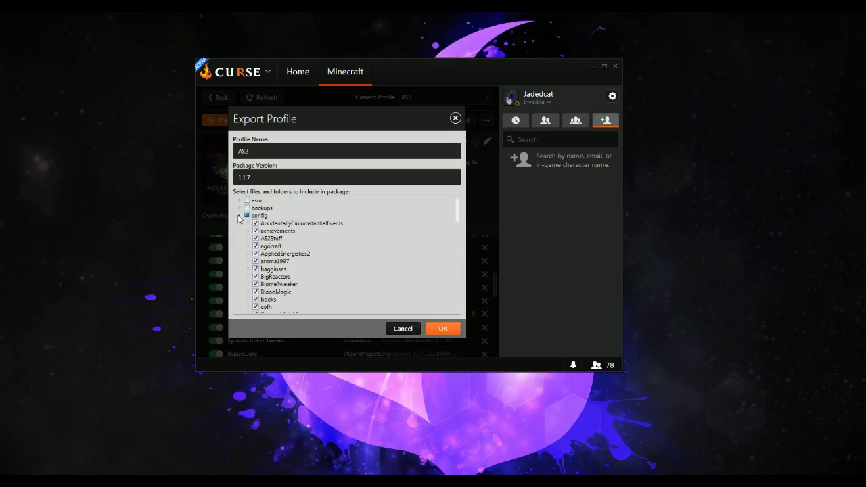
click(239, 216)
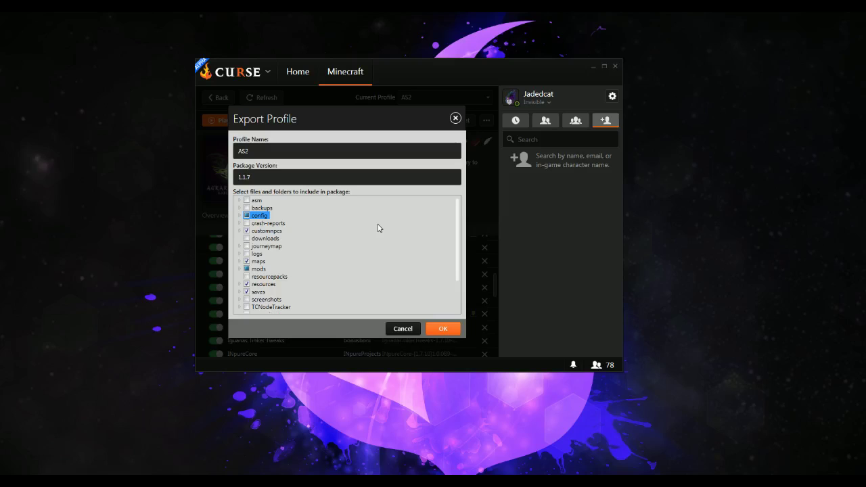
Check the customnpcs folder contents and confirm the export settings.
click(240, 231)
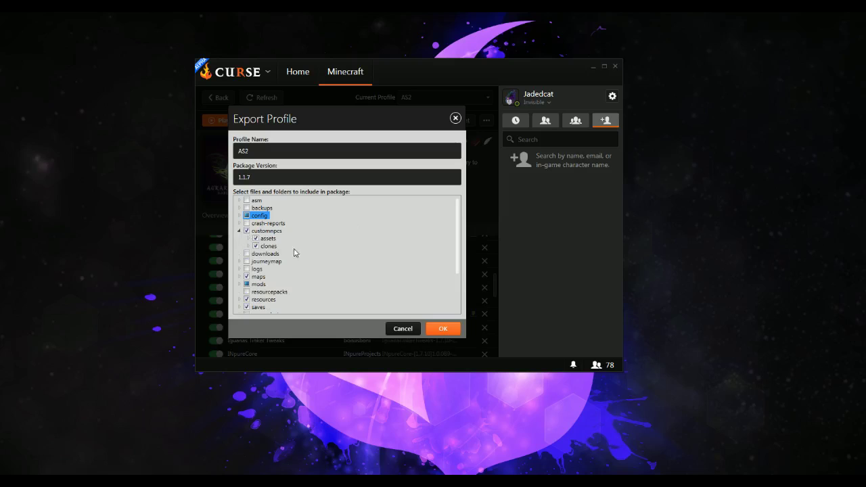
click(240, 231)
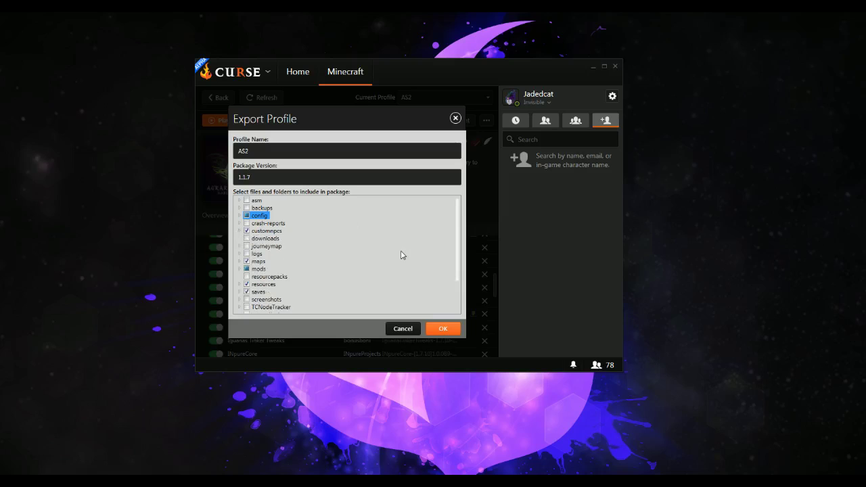
scroll(402, 255, down, 1)
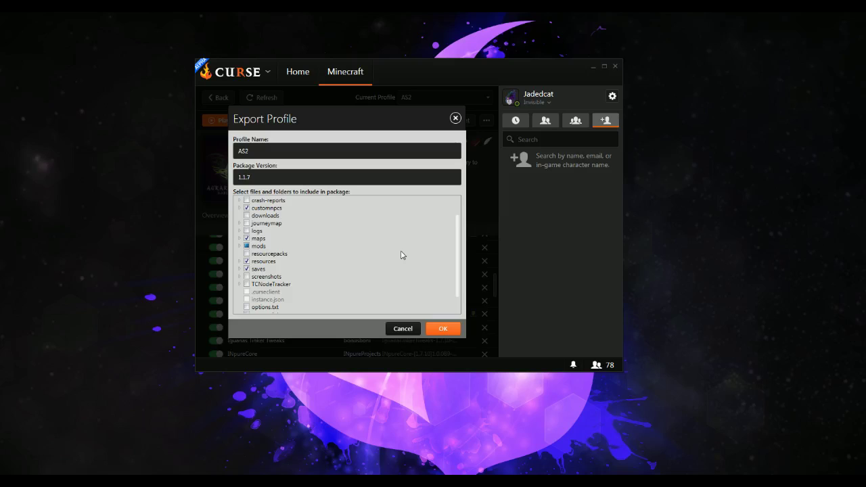
scroll(401, 255, down, 1)
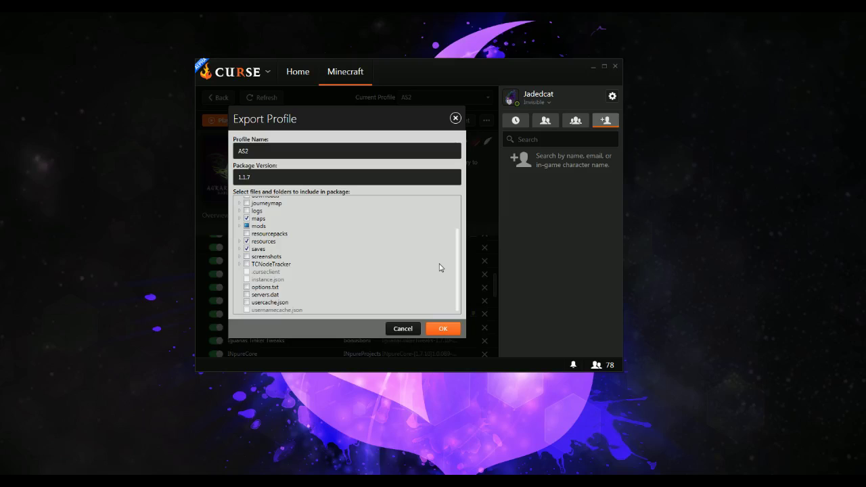
click(445, 329)
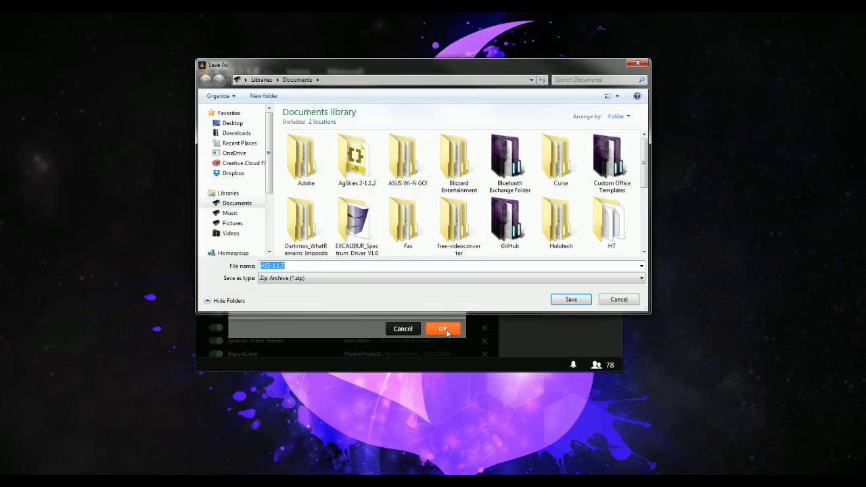
Save AS2-1.1.7.zip to the Desktop and acknowledge the 'successfully exported' notice.
click(241, 124)
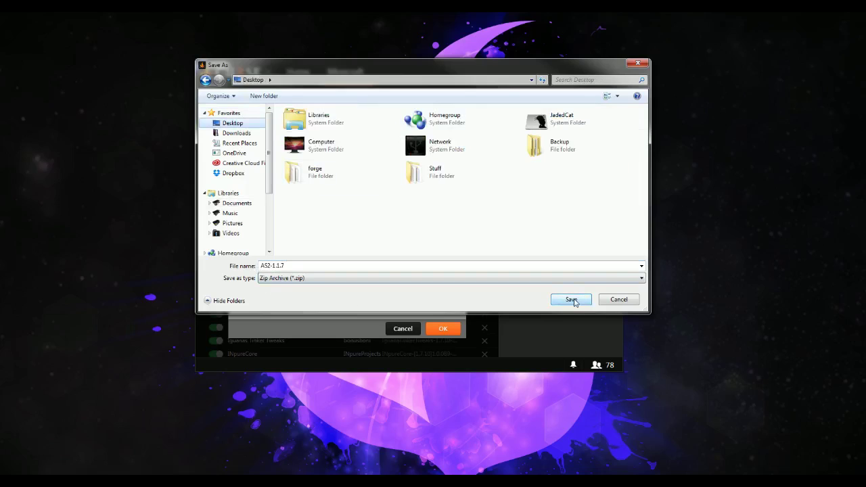
click(572, 299)
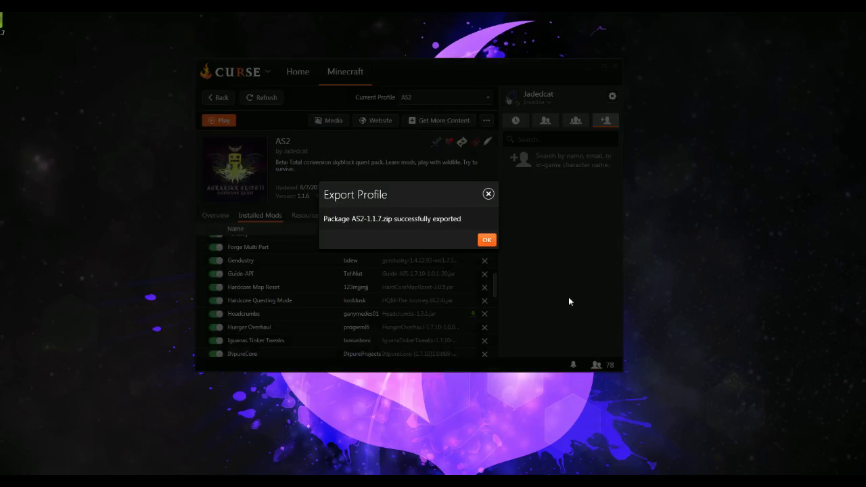
click(486, 239)
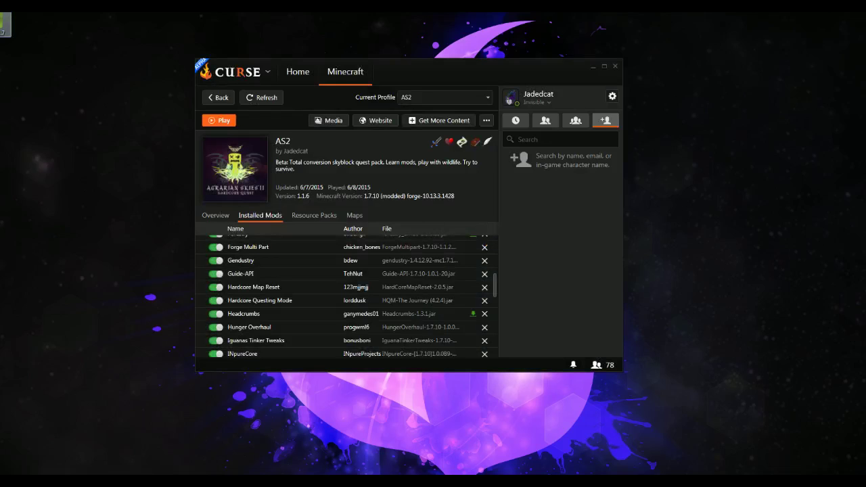
Extract the zip with WinZip into folder AS2-1.1.7 and open modlist.html in the browser.
right_click(2, 13)
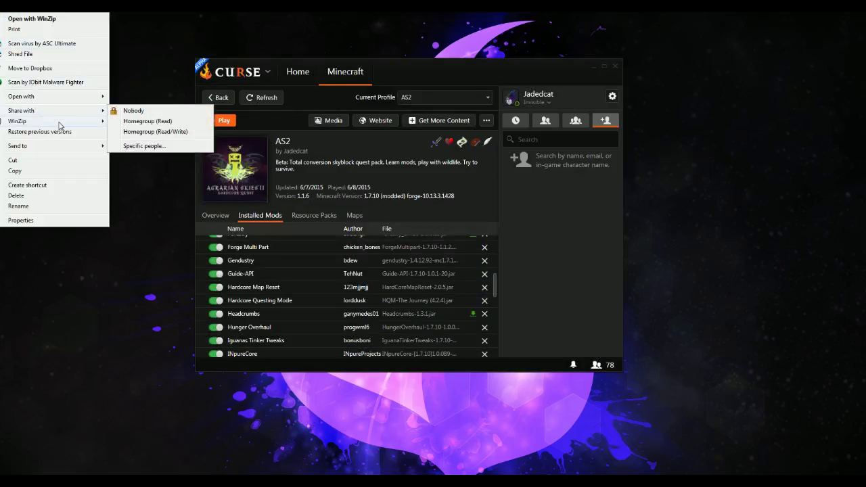
mouse_move(61, 122)
click(169, 142)
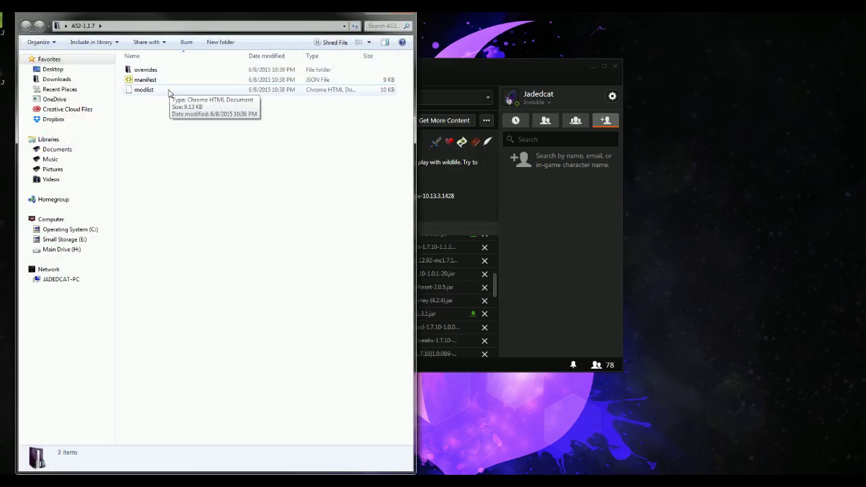
double_click(170, 90)
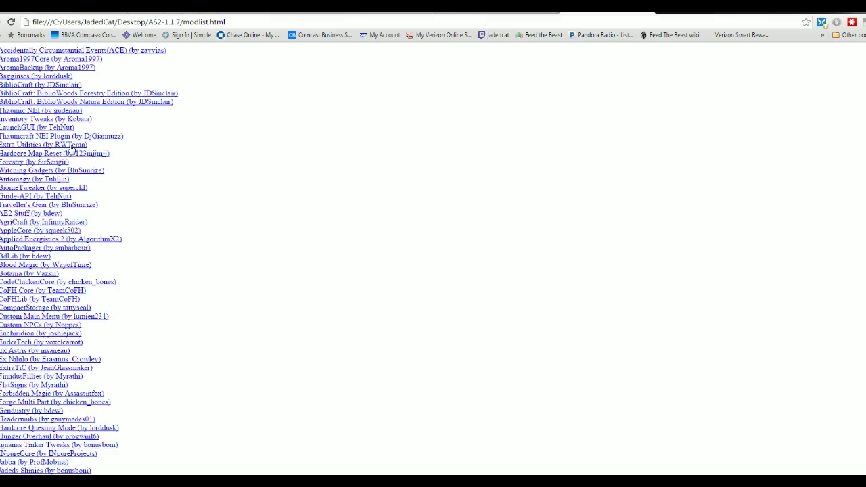
Follow the ACE and AutoPackager links to their CurseForge pages, returning each time, then close Chrome.
scroll(343, 231, down, 5)
scroll(343, 231, up, 5)
click(120, 51)
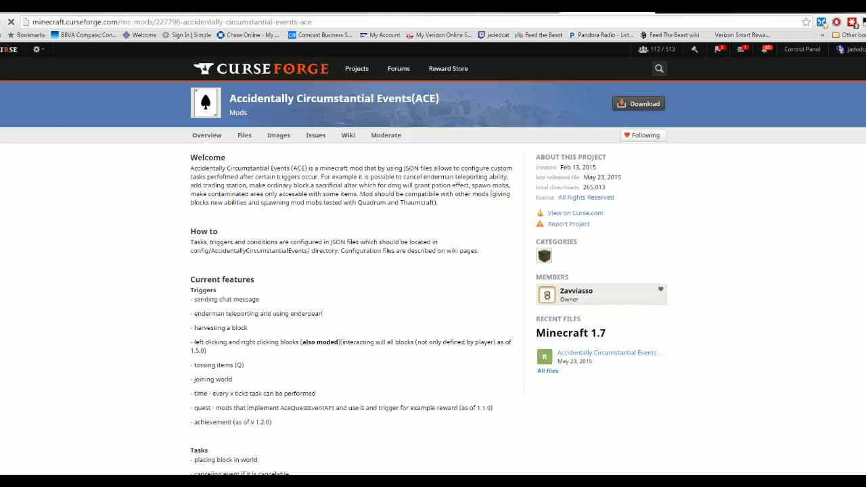
key(alt+Left)
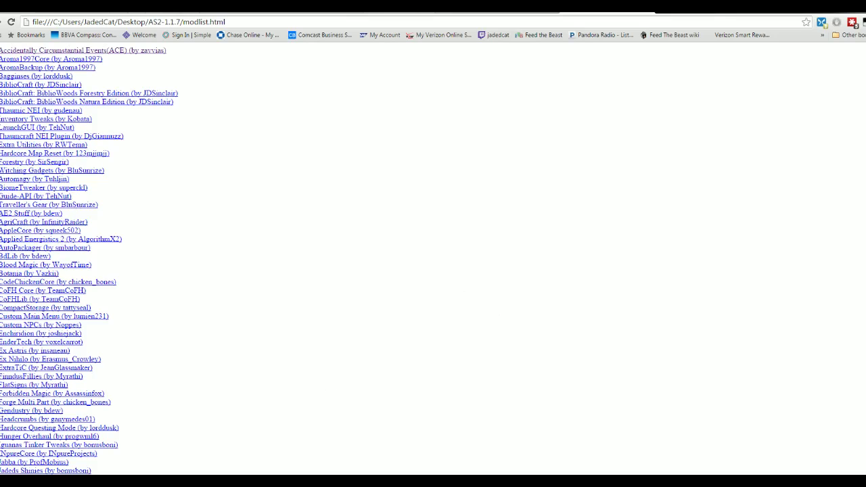
click(10, 248)
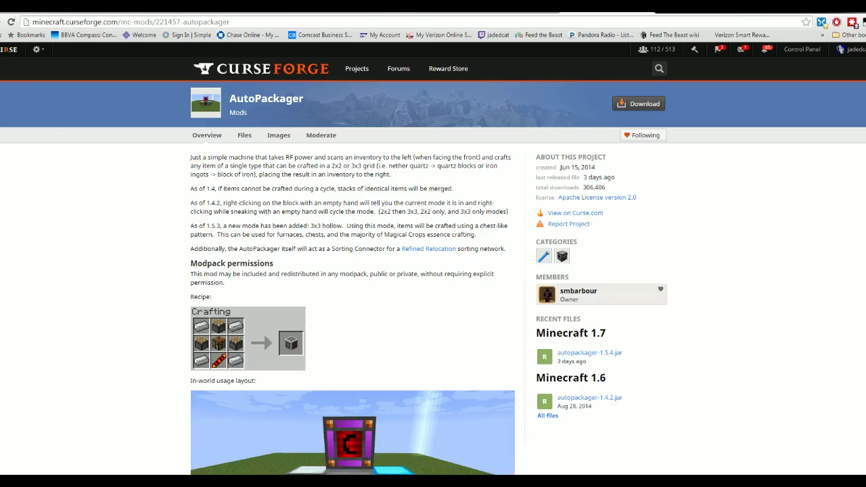
key(alt+Left)
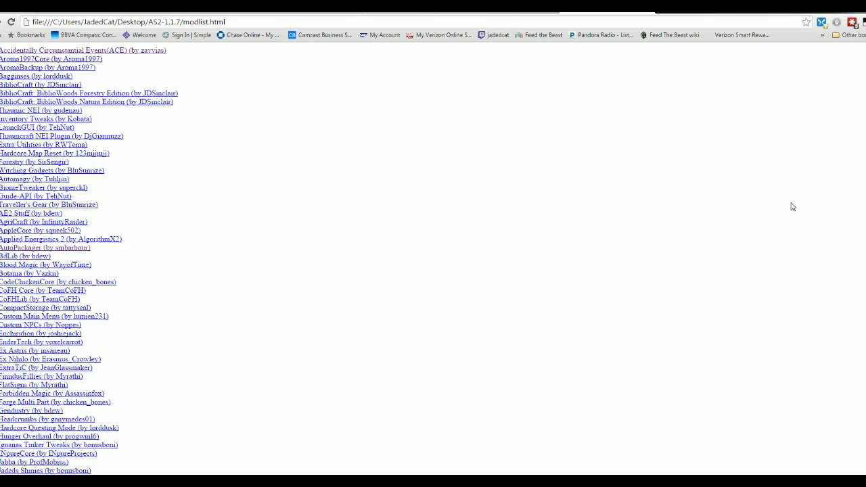
click(852, 13)
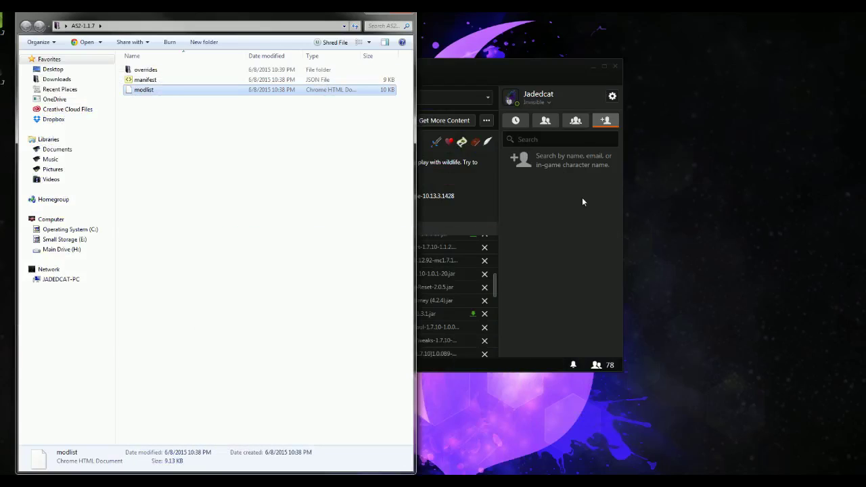
Open manifest.json in Notepad++ maximized and scroll through its JSON.
click(157, 79)
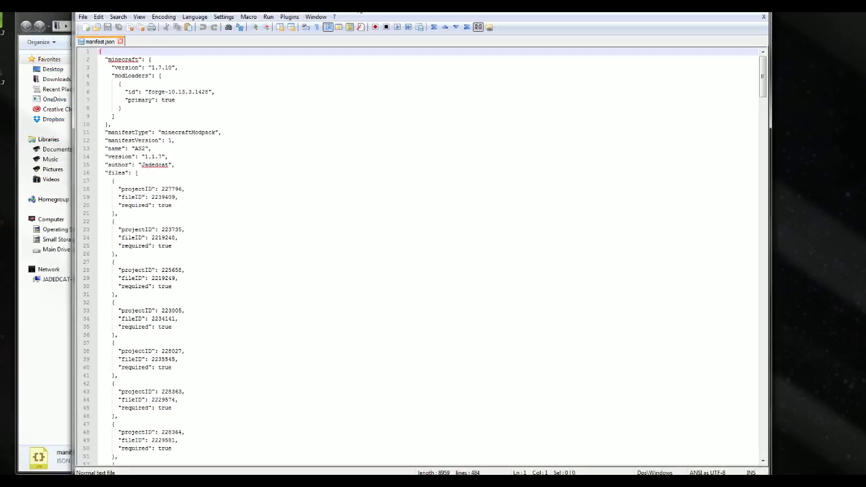
double_click(358, 12)
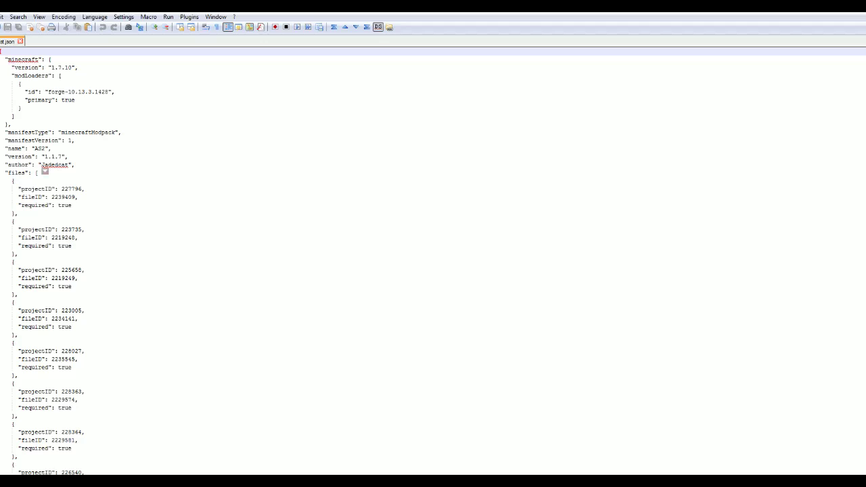
scroll(43, 170, down, 3)
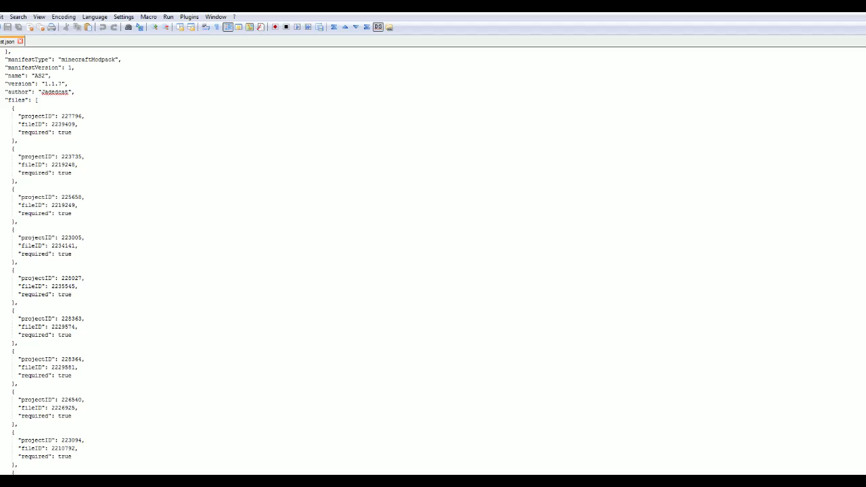
scroll(432, 264, down, 15)
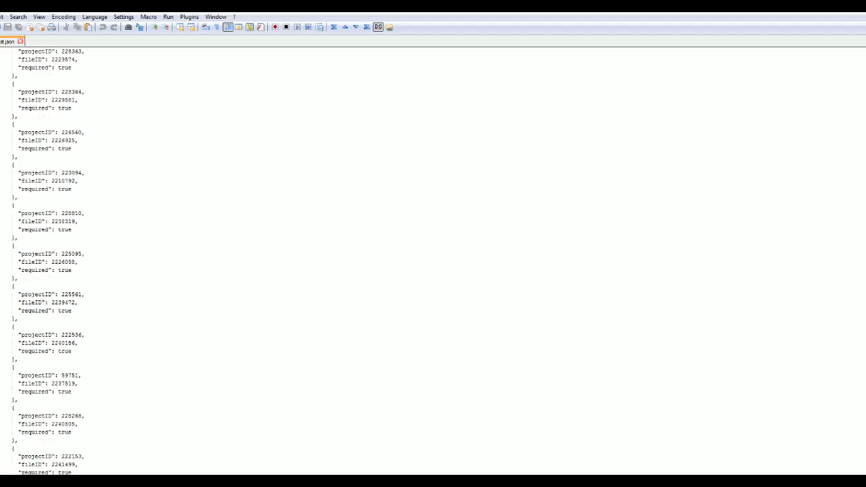
scroll(433, 264, down, 3)
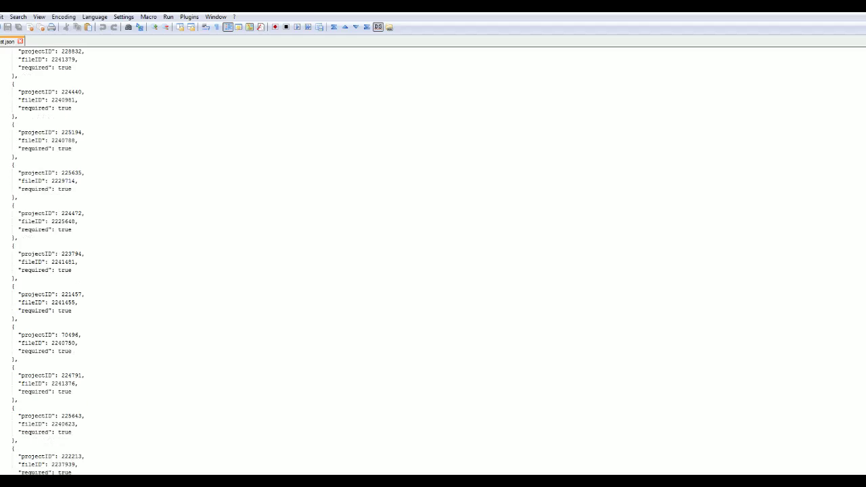
Search the manifest for 'false', find no matches, and close the file.
click(19, 17)
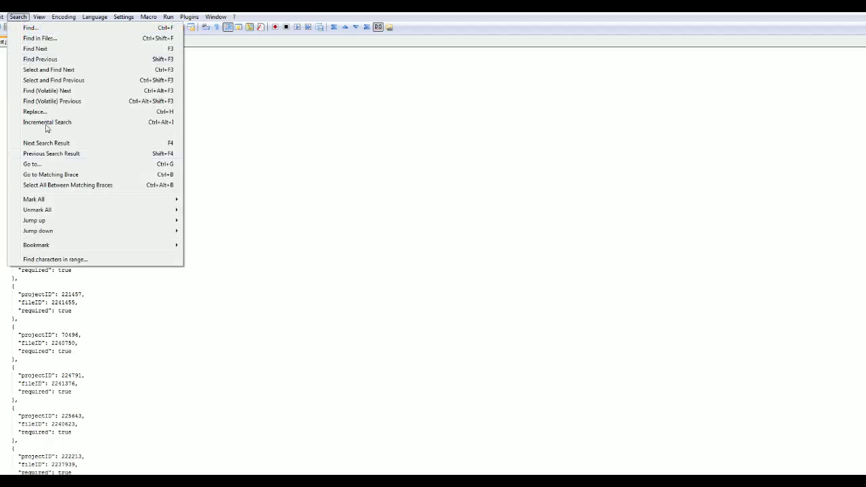
click(30, 27)
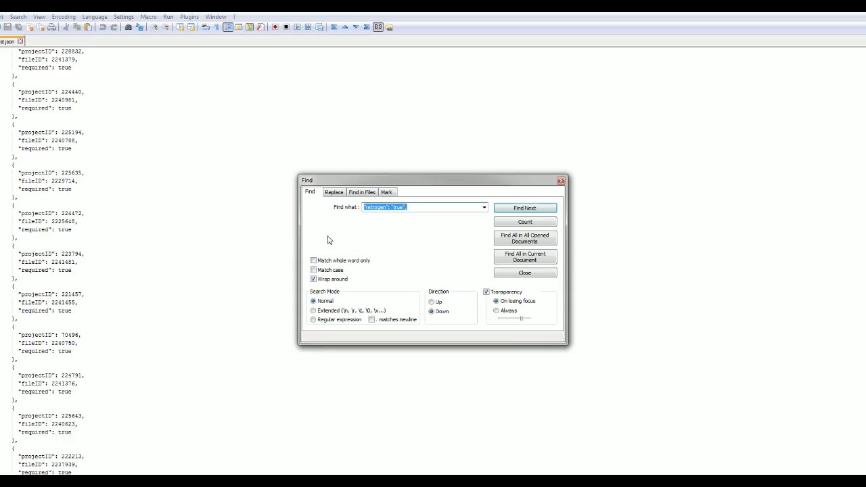
text(false)
key(Return)
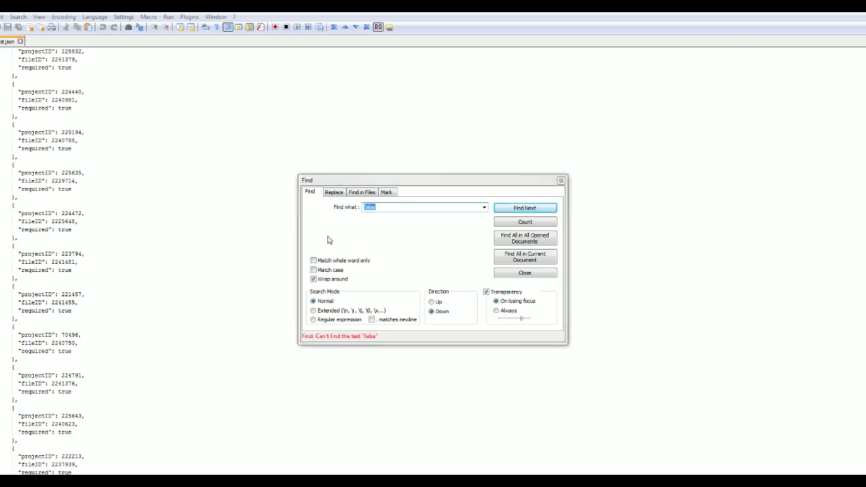
click(561, 181)
scroll(433, 257, down, 5)
scroll(433, 257, down, 10)
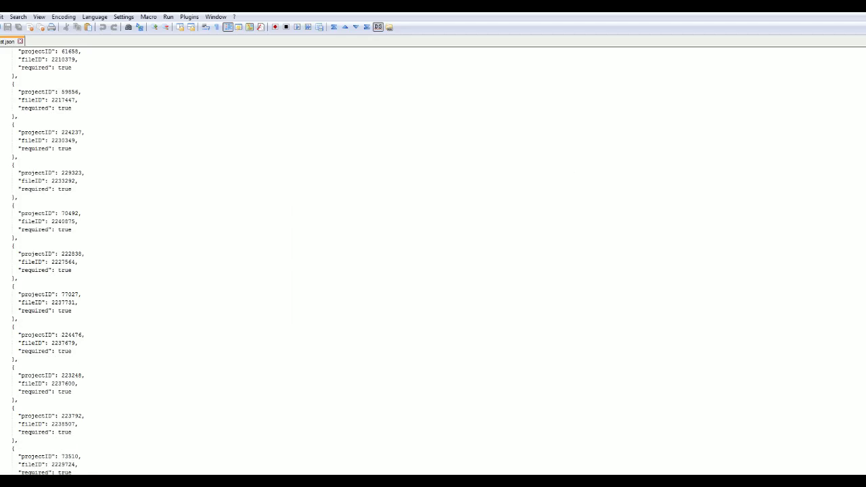
click(21, 42)
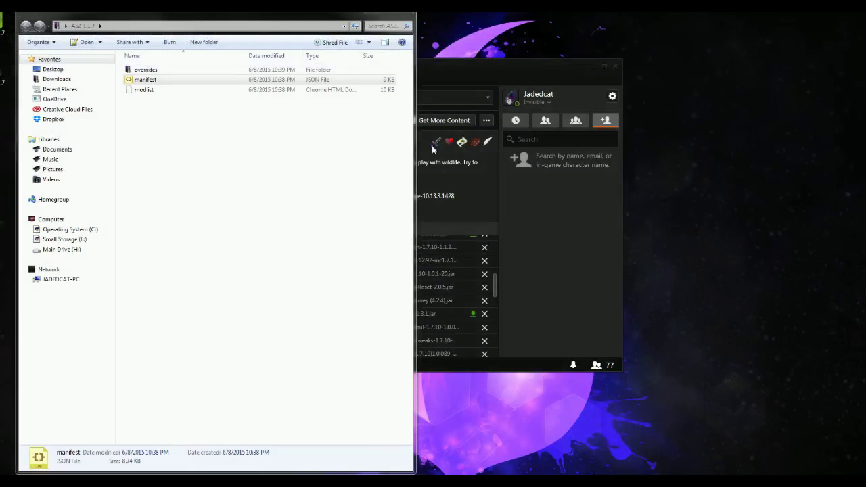
Open the overrides folder and look through its mods folder.
double_click(165, 70)
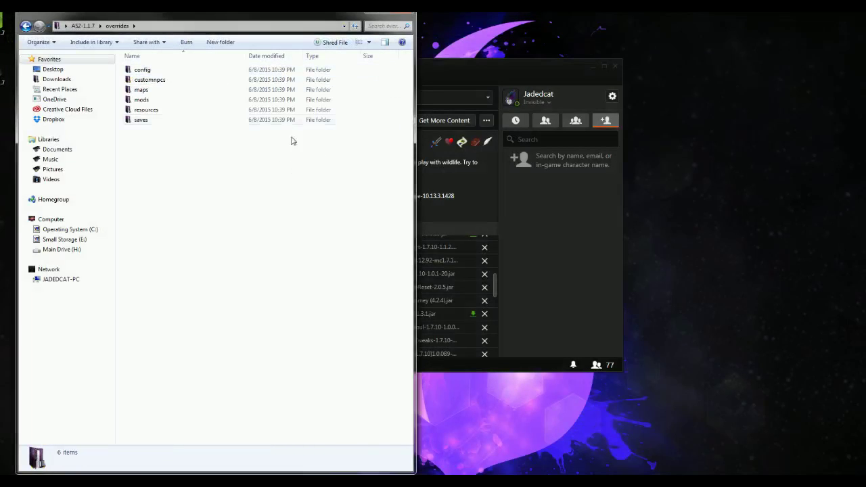
double_click(164, 100)
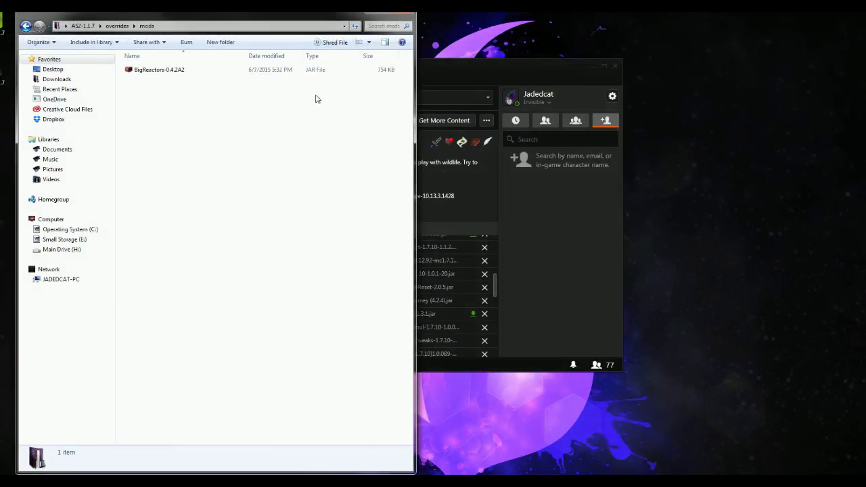
click(118, 26)
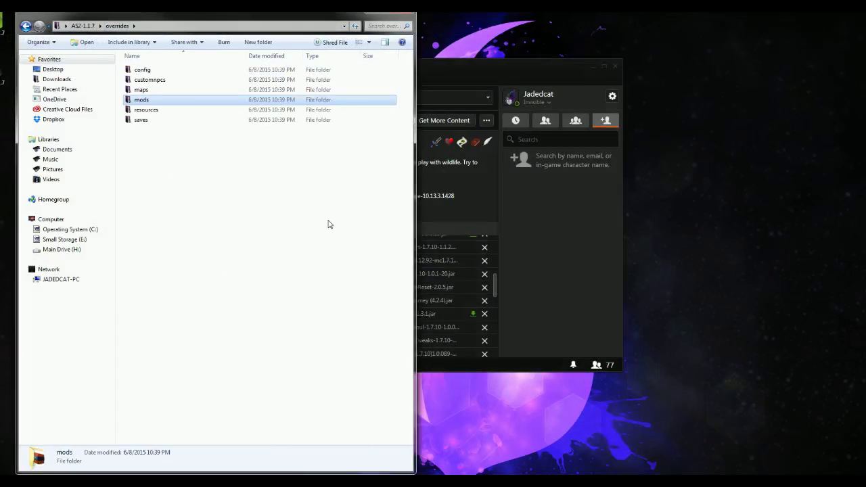
key(Return)
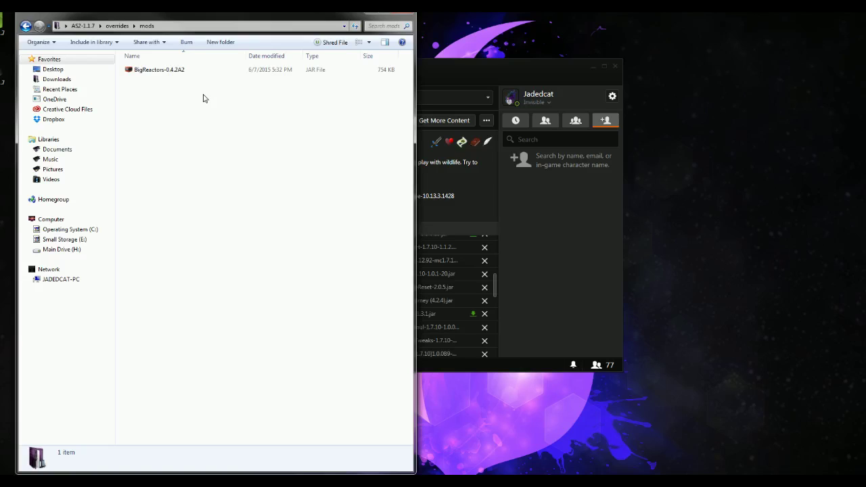
click(117, 26)
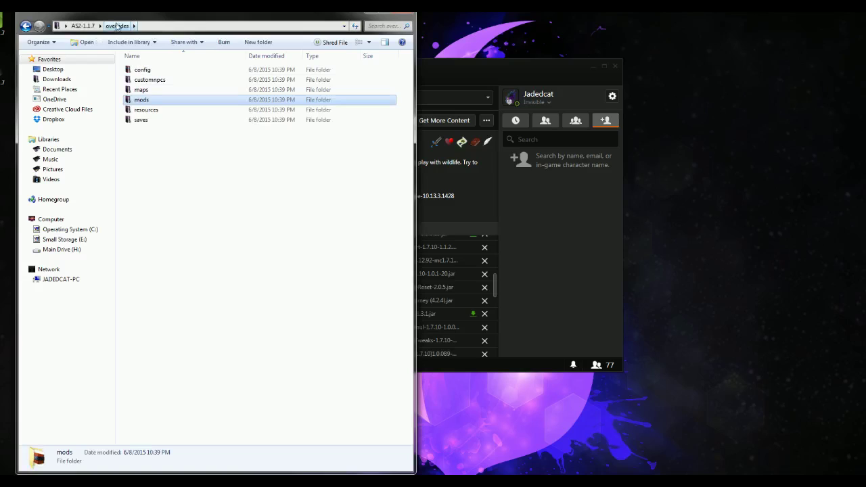
Browse the maps, saves and config folders in overrides, then close Explorer.
double_click(155, 90)
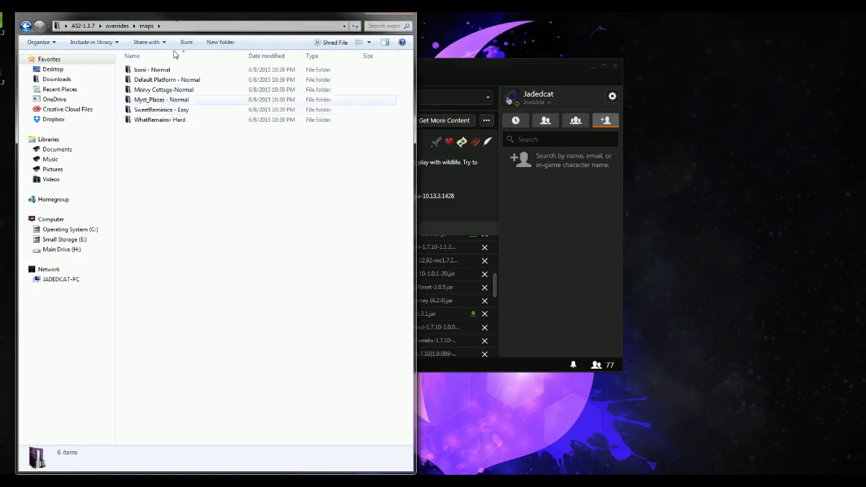
click(117, 25)
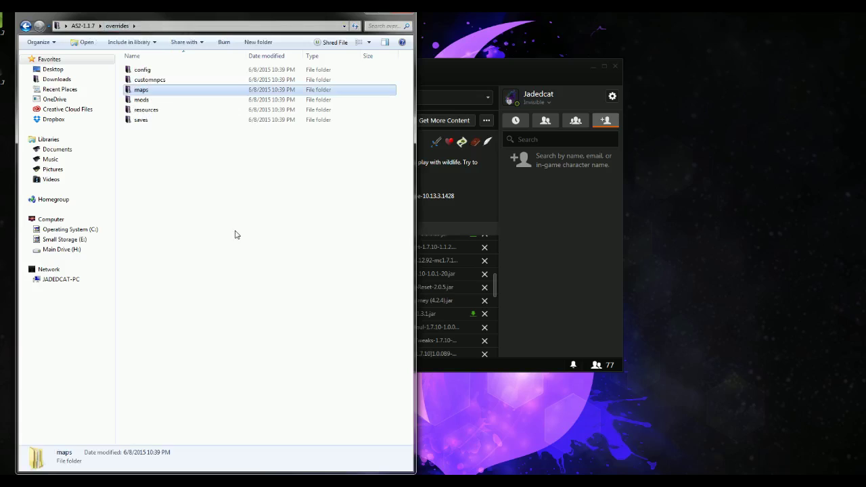
double_click(163, 121)
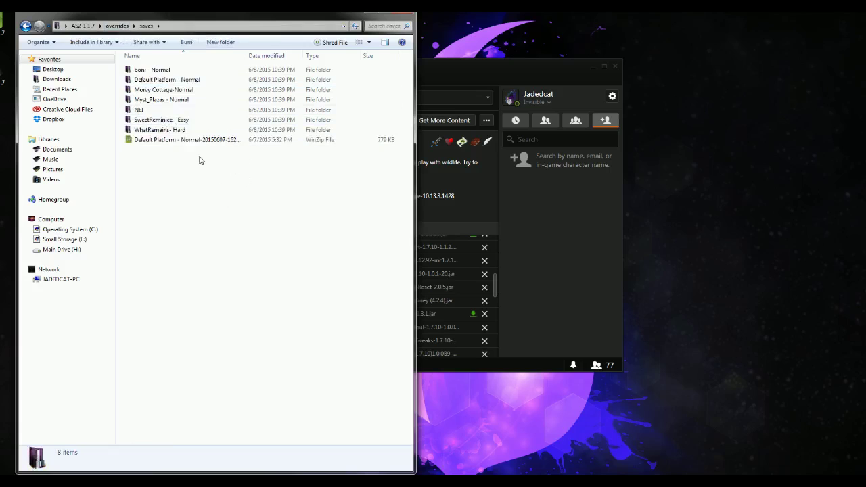
click(116, 26)
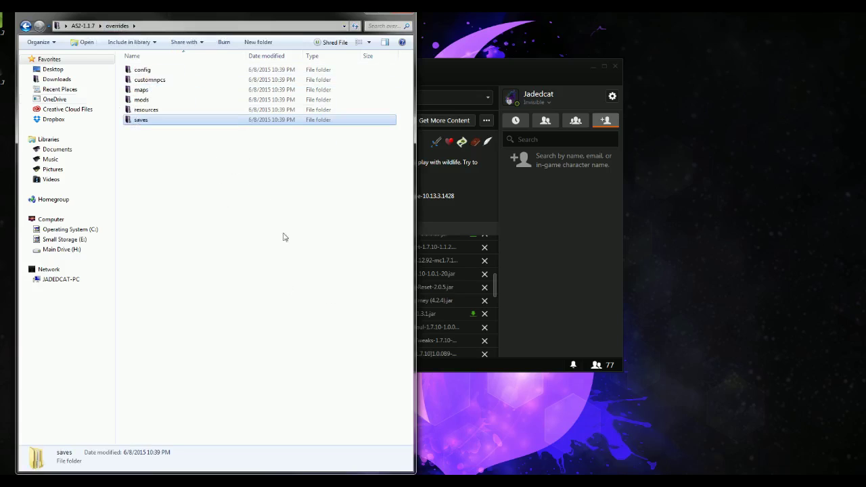
double_click(163, 72)
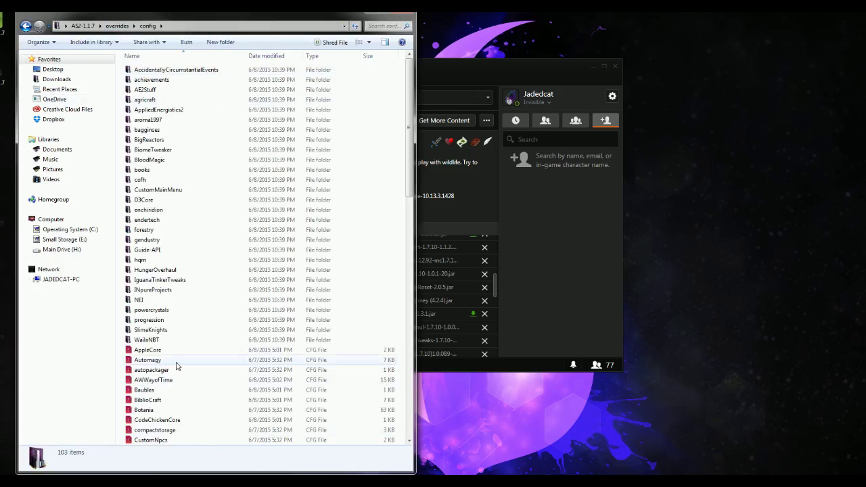
scroll(184, 367, down, 4)
scroll(187, 367, up, 4)
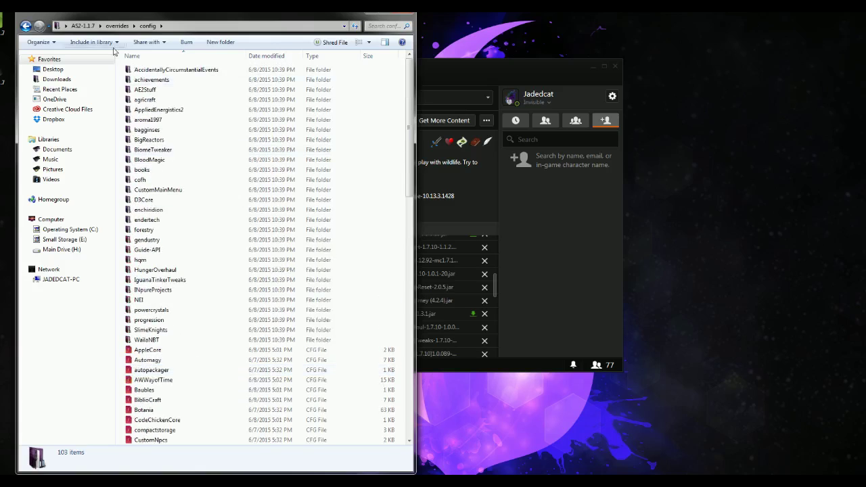
click(405, 15)
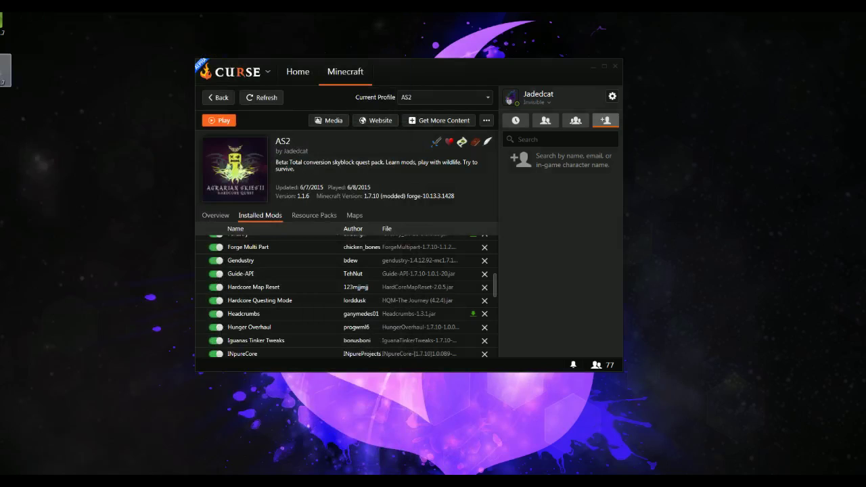
Delete the AS2-1.1.7 folder from the desktop.
click(5, 29)
key(Delete)
key(Return)
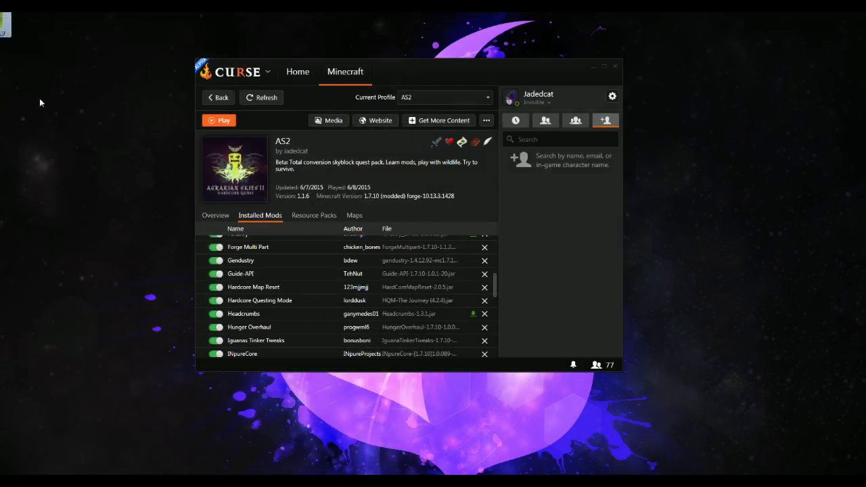
key(Delete)
click(482, 330)
Open the Dimension Dwellers profile and switch off its WorldStateCheckpoints mod.
click(214, 98)
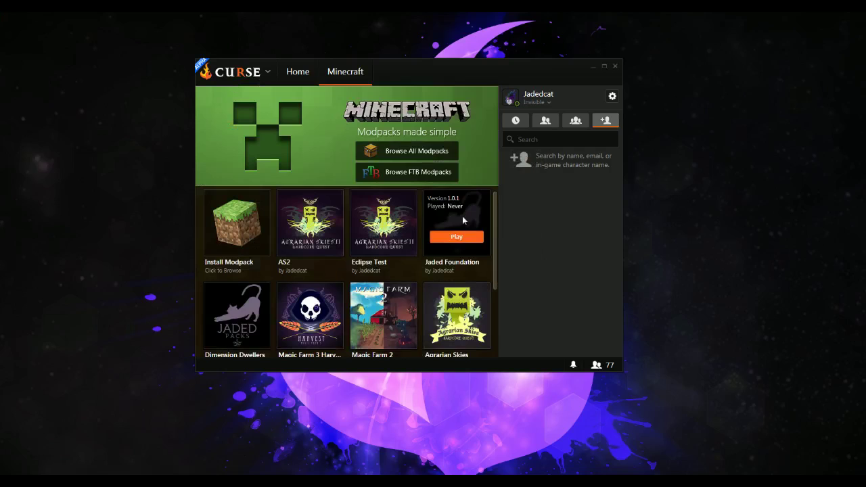
click(245, 305)
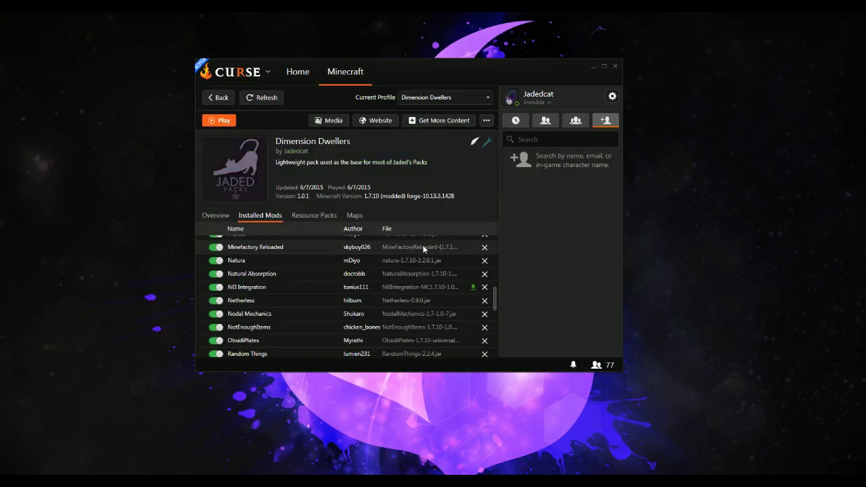
scroll(275, 332, down, 1)
scroll(271, 327, up, 3)
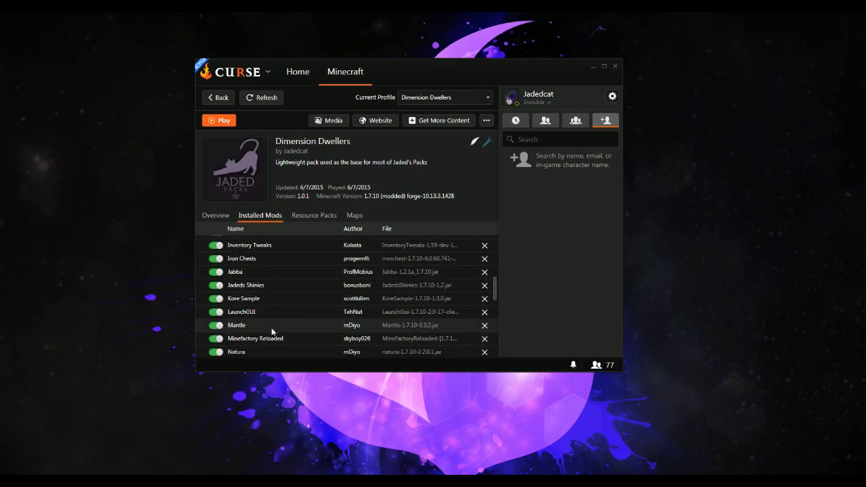
scroll(272, 331, down, 2)
scroll(271, 331, down, 10)
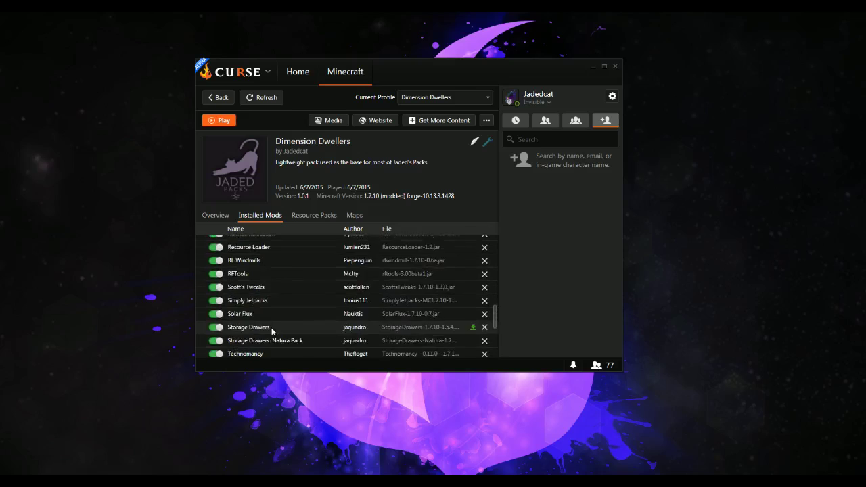
scroll(271, 331, down, 5)
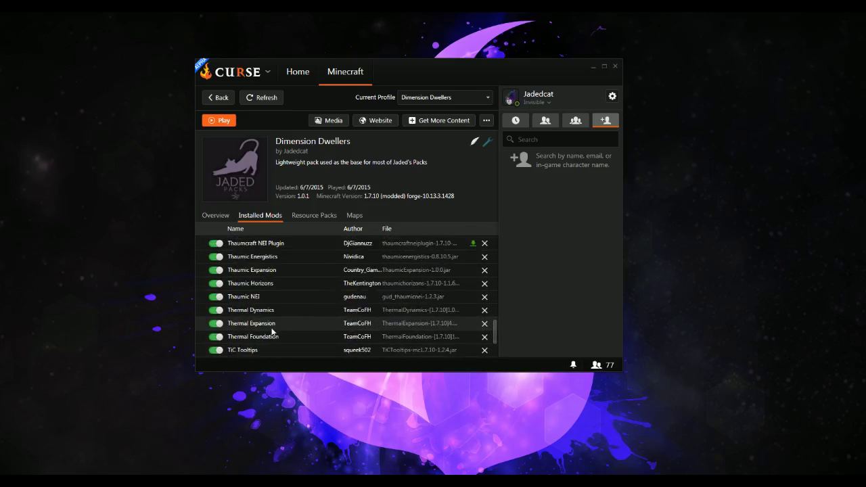
scroll(272, 331, down, 2)
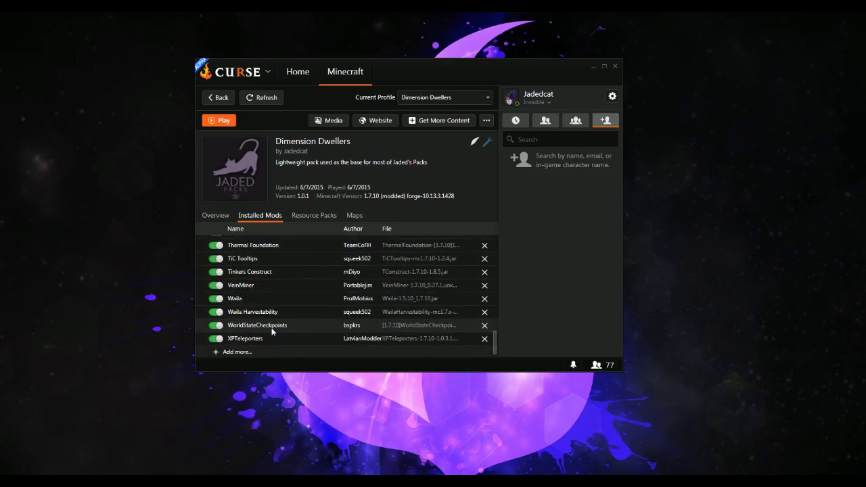
click(212, 326)
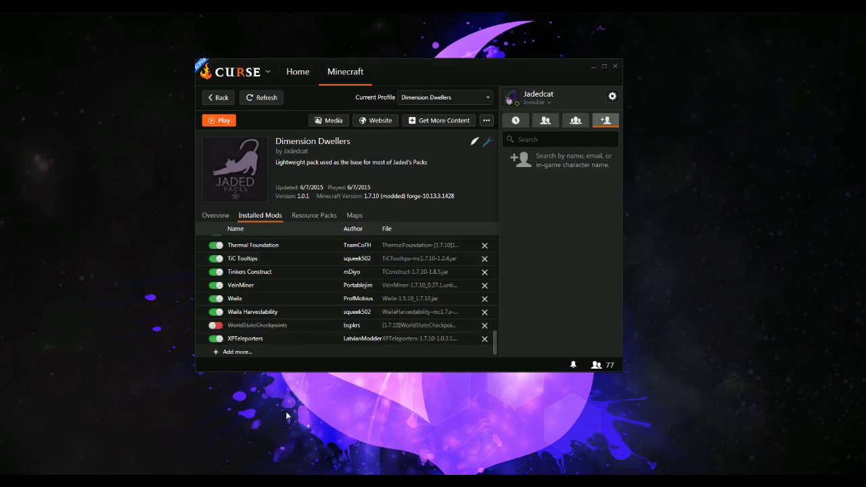
scroll(352, 331, down, 1)
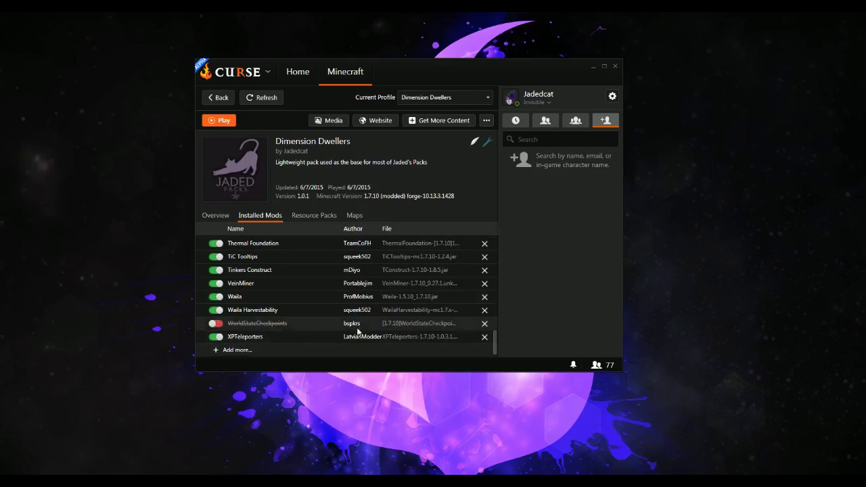
click(486, 121)
Start exporting the Dimension Dwellers profile and expand the mods folder to review its jars.
click(485, 180)
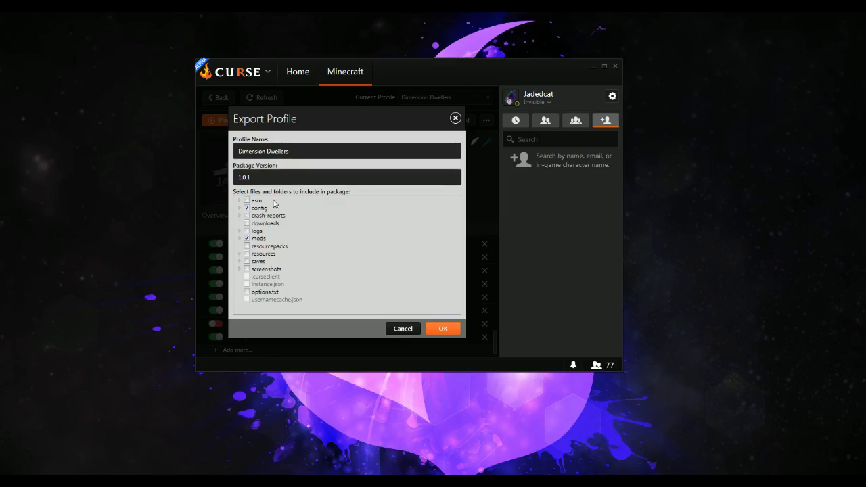
click(239, 239)
scroll(295, 266, down, 15)
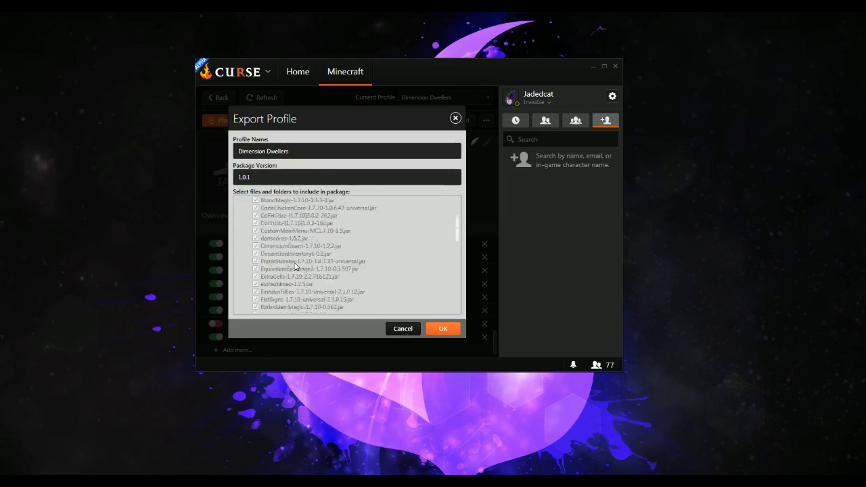
scroll(295, 266, down, 2)
scroll(294, 266, up, 12)
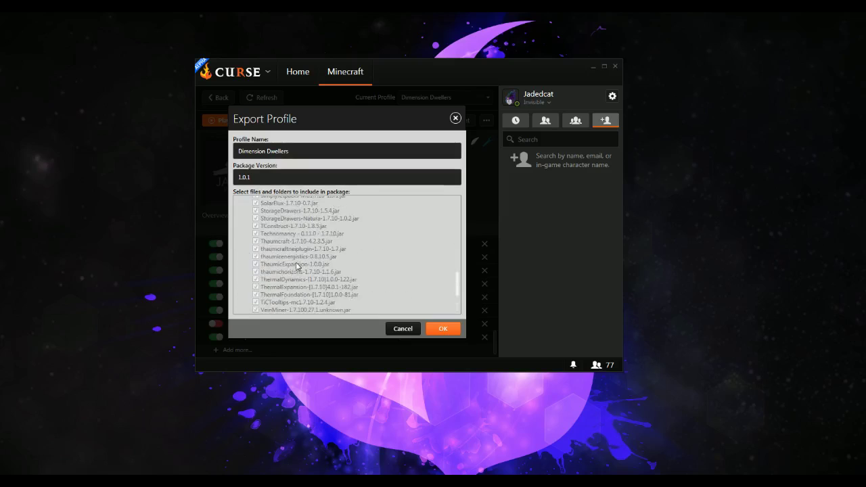
scroll(398, 286, up, 15)
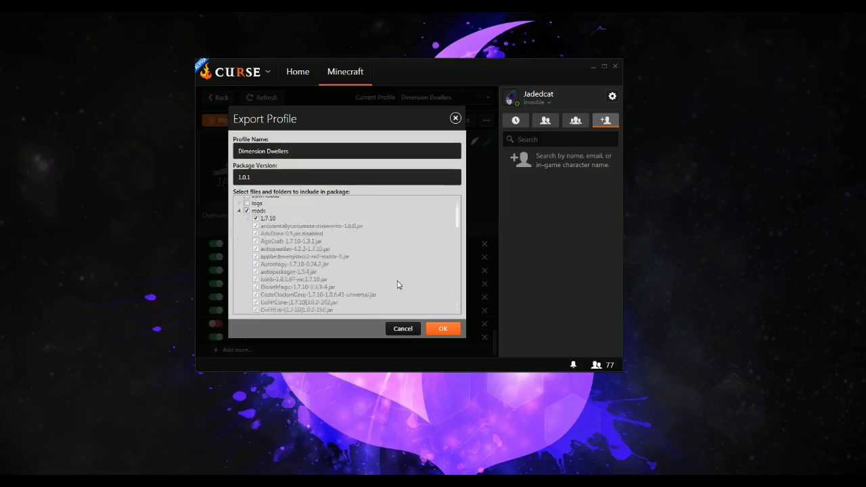
Exclude the 1.7.10 subfolder, include resources, and confirm the 1.0.1 export.
click(256, 247)
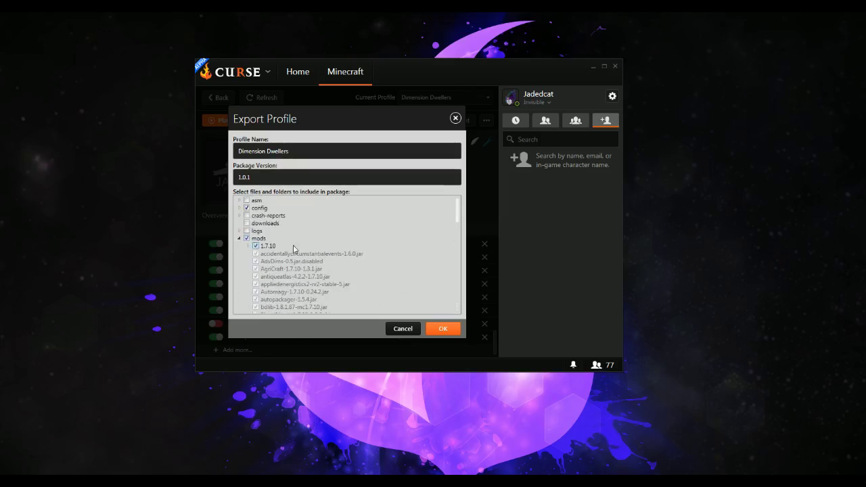
scroll(370, 249, down, 20)
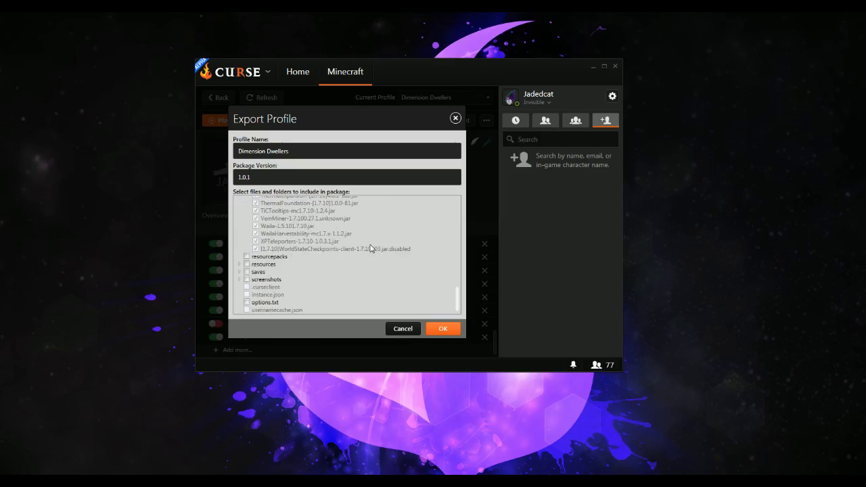
click(247, 264)
scroll(389, 267, up, 2)
scroll(391, 265, up, 15)
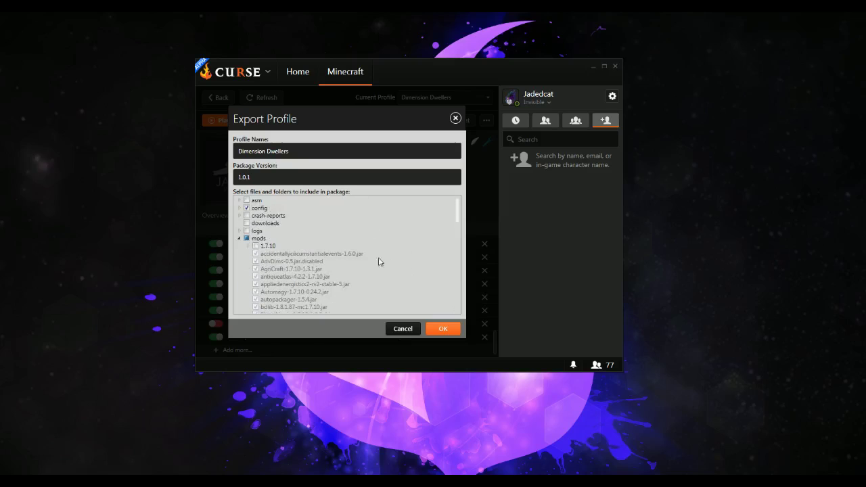
click(239, 239)
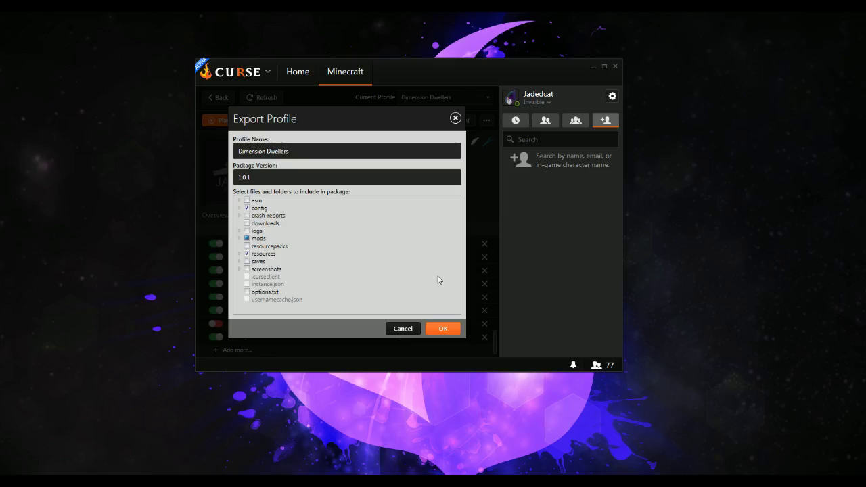
click(432, 330)
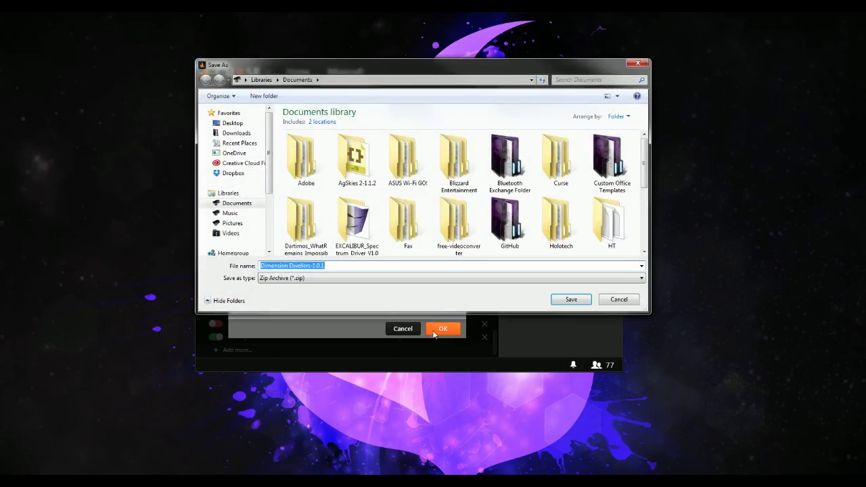
Save Dimension Dwellers-1.0.1.zip on the Desktop and acknowledge the export success message.
click(234, 123)
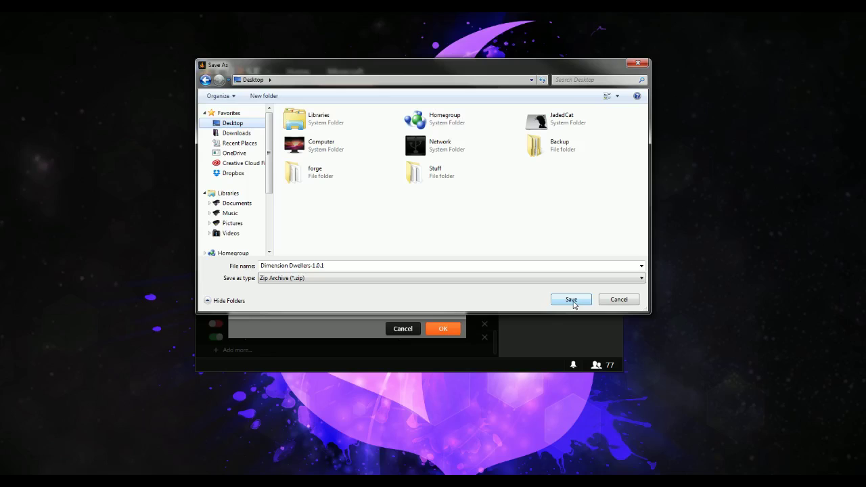
click(572, 301)
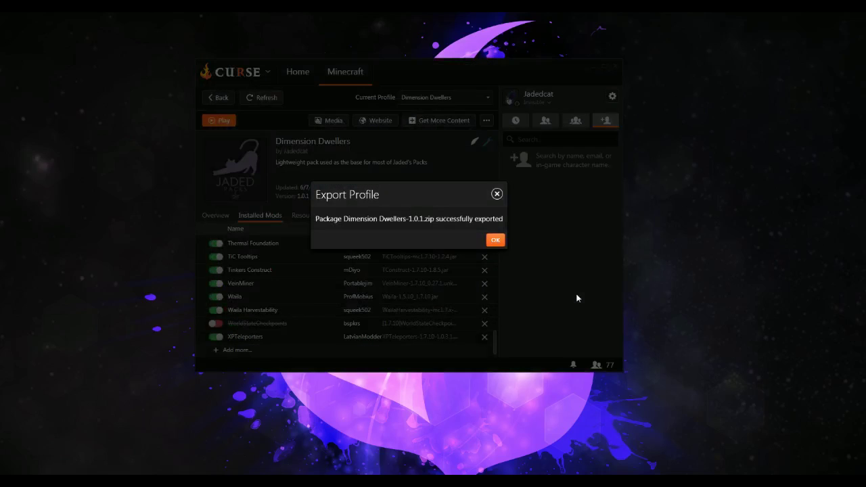
click(499, 241)
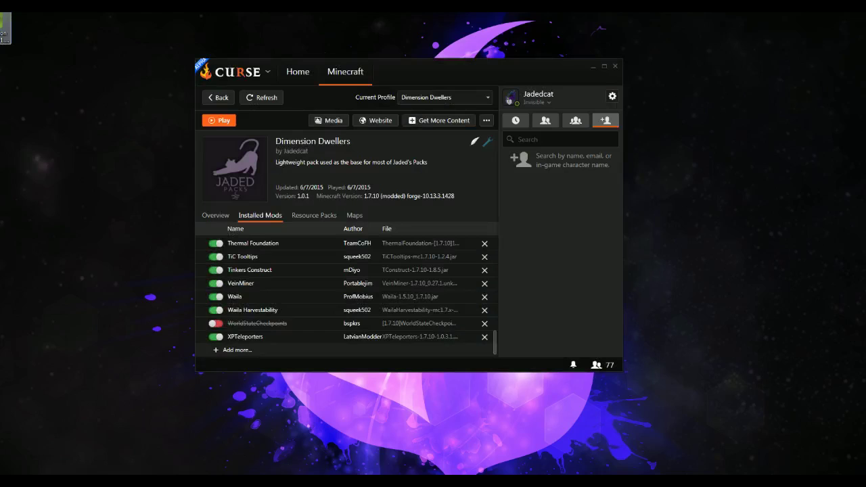
drag(4, 35, 36, 73)
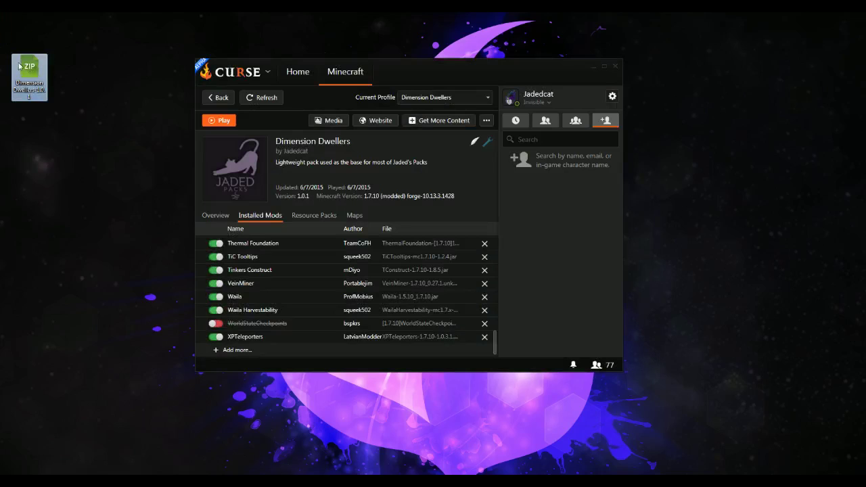
Open Dimension Dwellers-1.0.1.zip in WinZip, check its overrides folder, then open manifest.json.
double_click(36, 72)
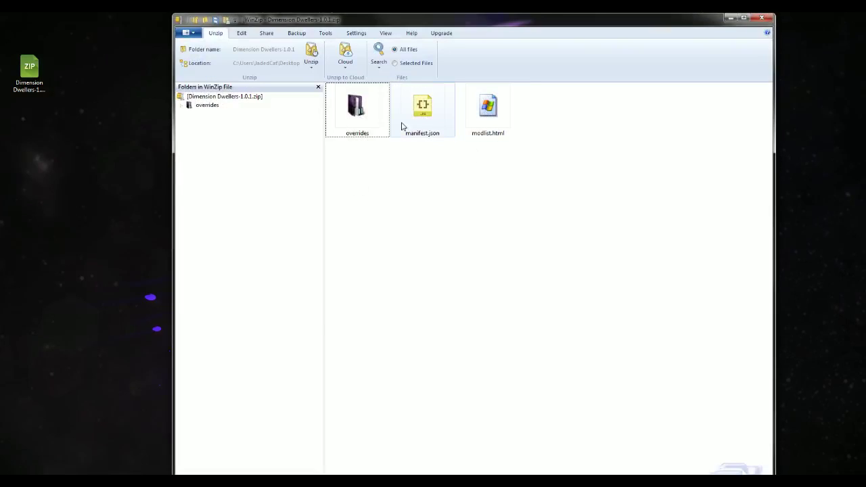
double_click(352, 112)
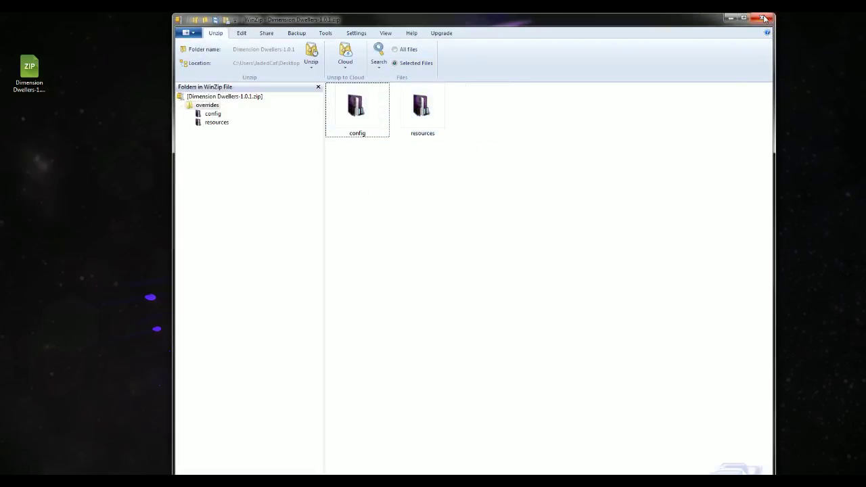
click(211, 97)
double_click(422, 105)
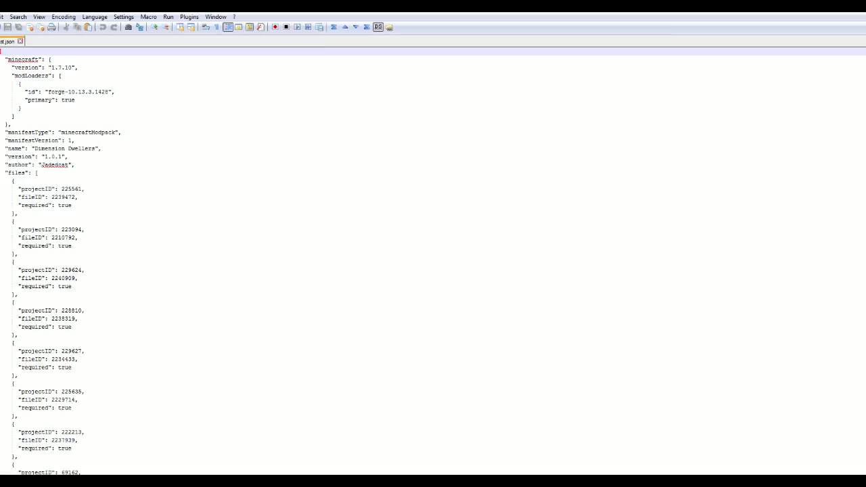
Search manifest.json for 'false' to locate project 224117's required entry.
click(18, 16)
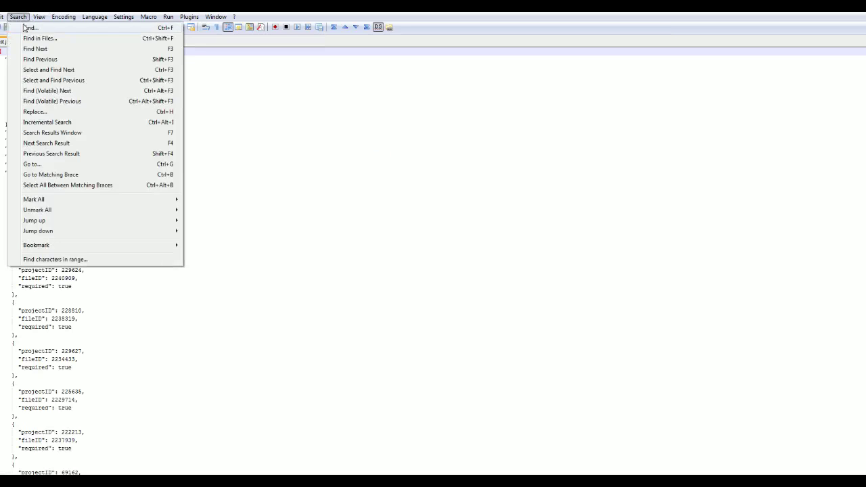
click(20, 26)
click(505, 214)
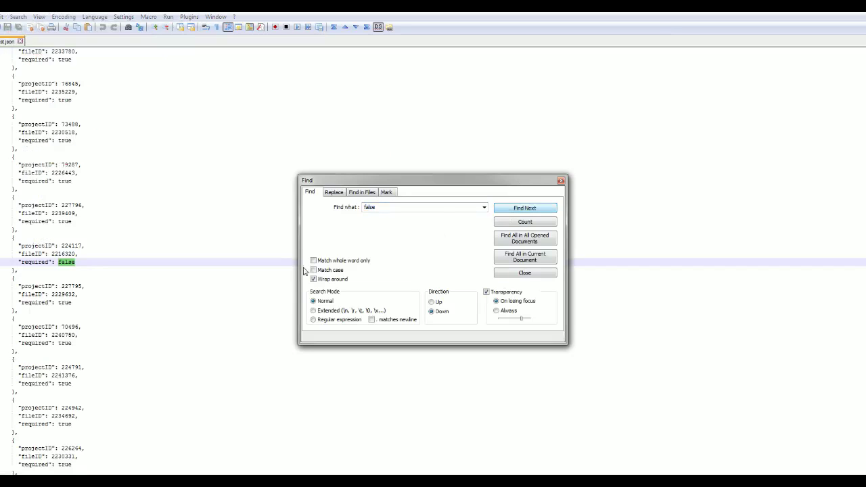
click(561, 180)
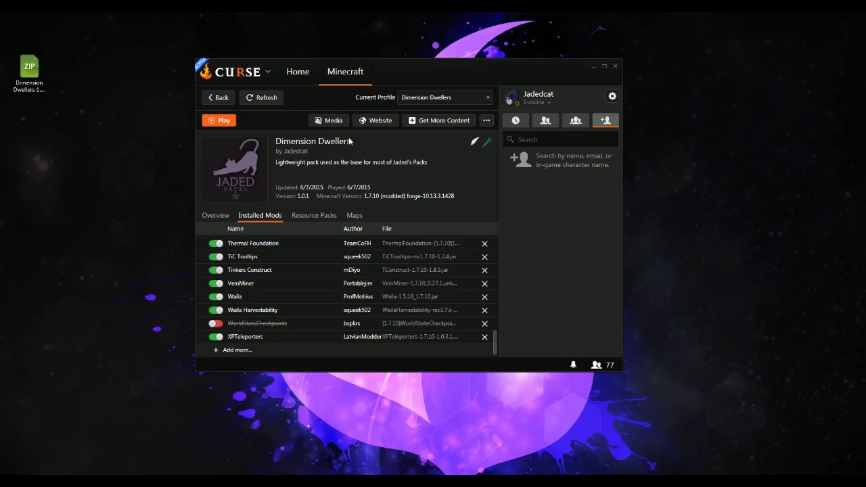
Go to the AS2 profile and toggle INpureCore off and on, leaving it enabled.
click(215, 100)
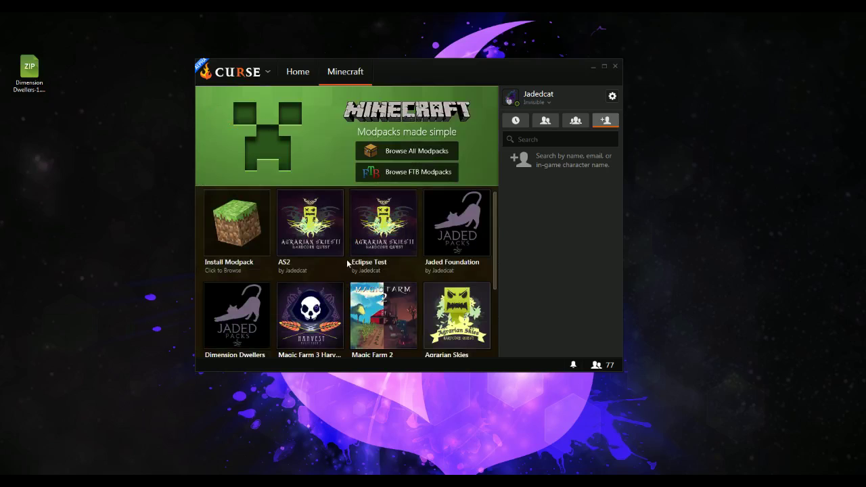
click(304, 272)
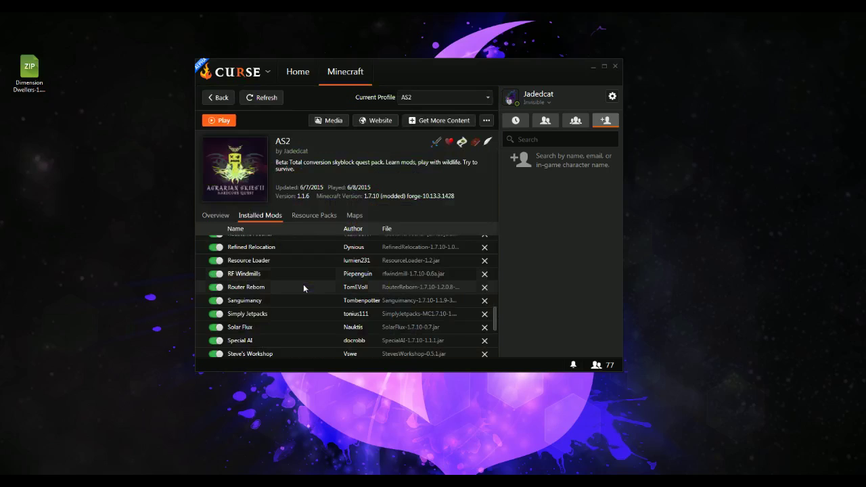
scroll(298, 284, up, 8)
scroll(290, 281, up, 3)
click(215, 283)
click(218, 284)
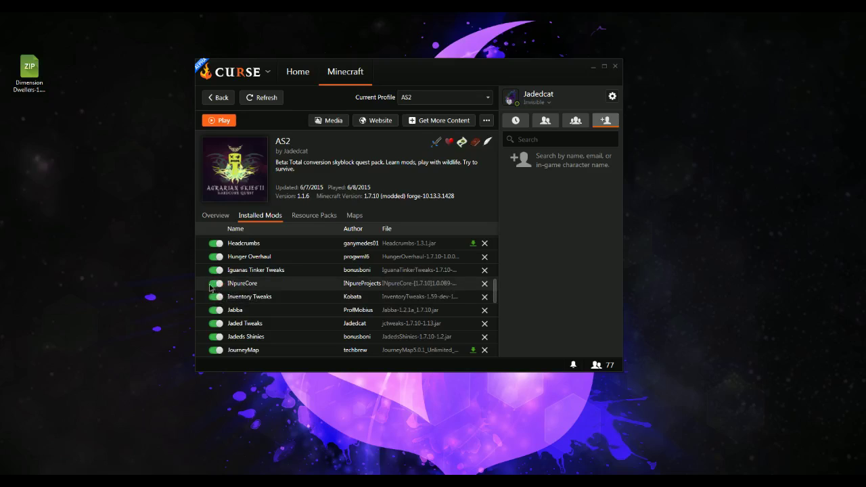
click(217, 284)
click(216, 284)
click(485, 123)
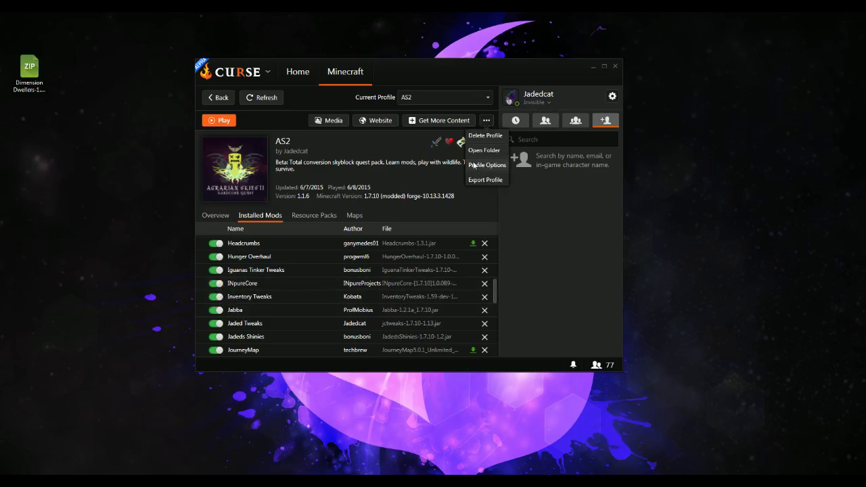
click(486, 165)
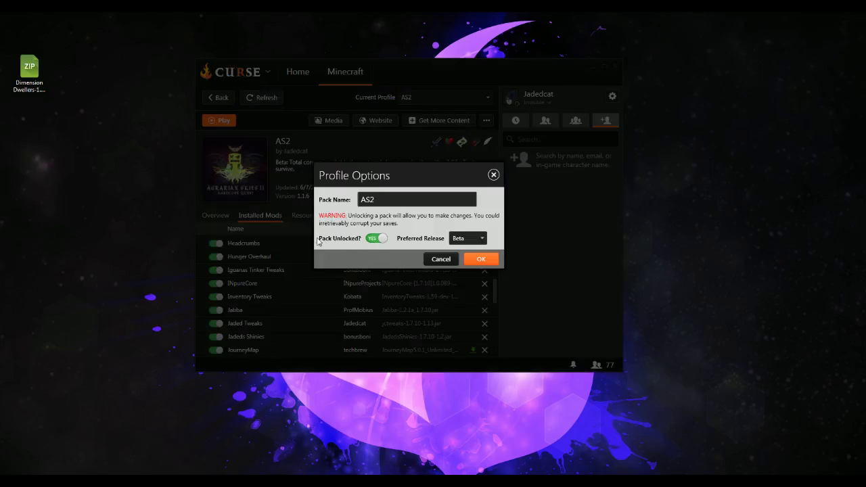
click(494, 175)
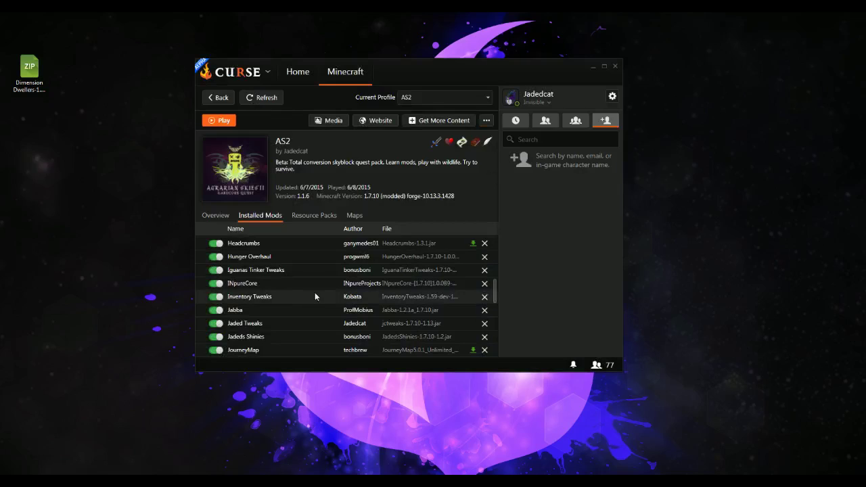
scroll(466, 282, up, 1)
scroll(465, 280, up, 15)
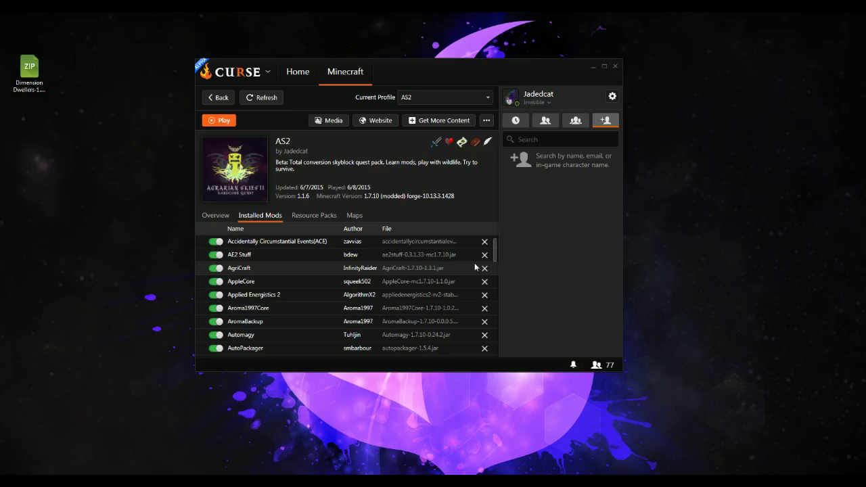
click(30, 64)
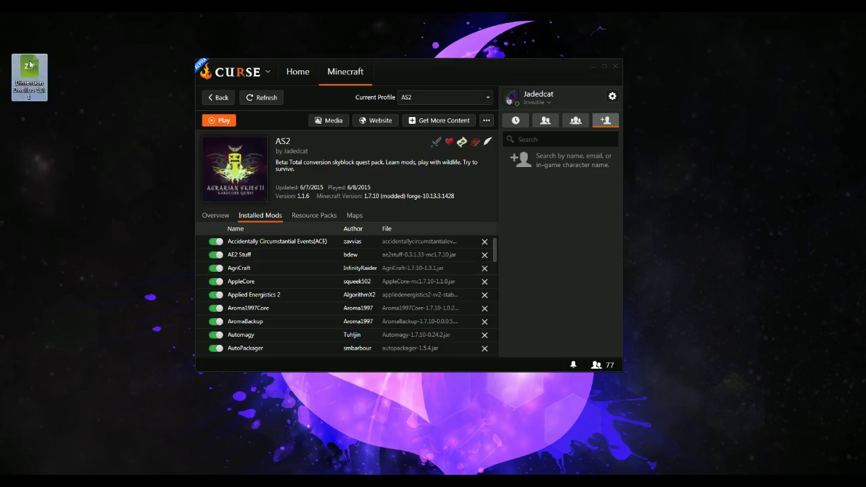
mouse_move(30, 64)
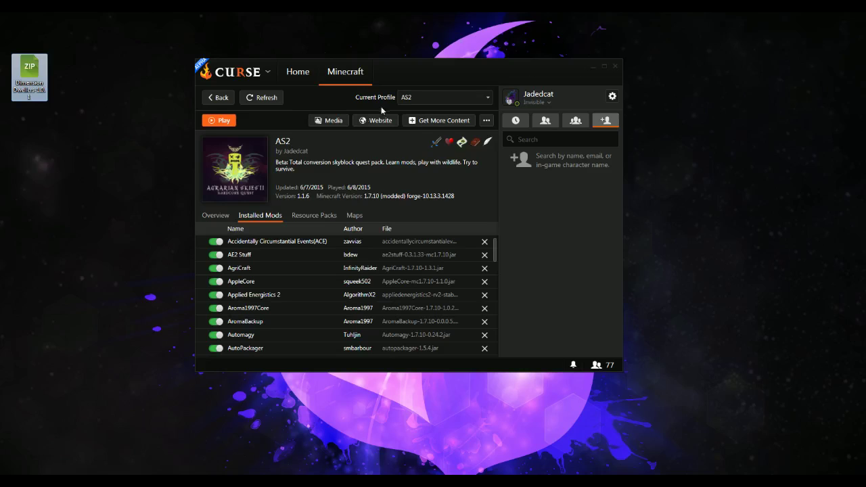
click(364, 122)
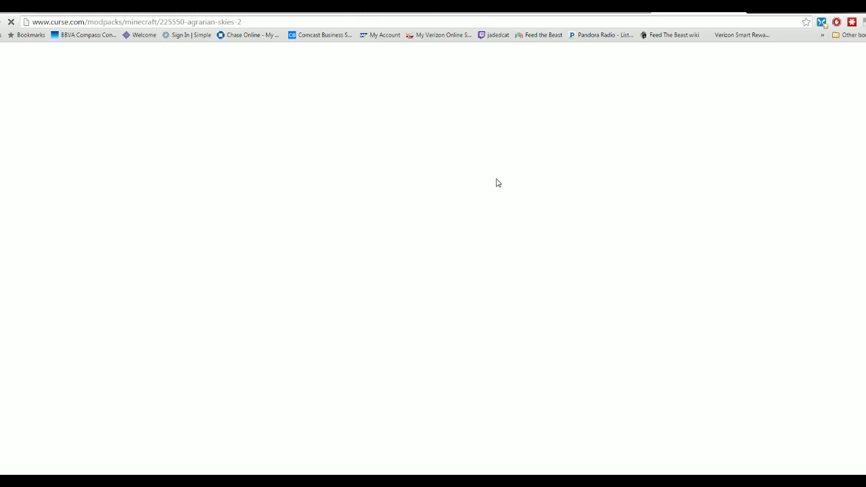
scroll(172, 298, down, 2)
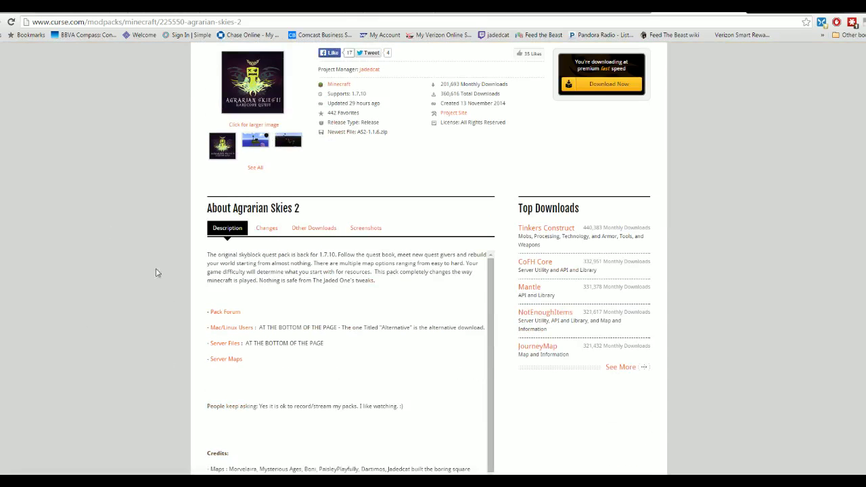
scroll(338, 342, down, 4)
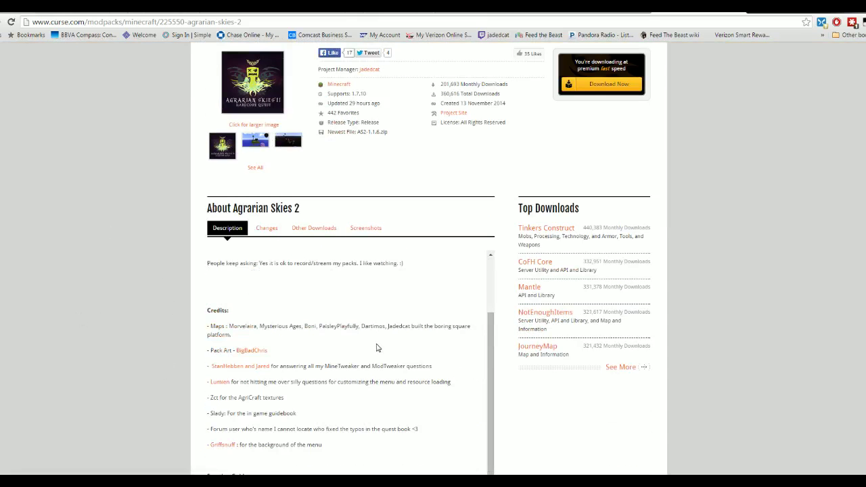
scroll(415, 353, down, 3)
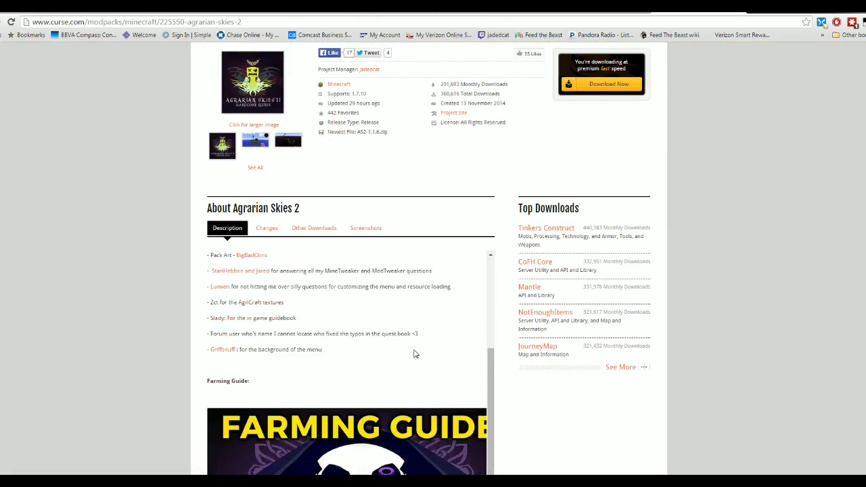
scroll(413, 353, up, 7)
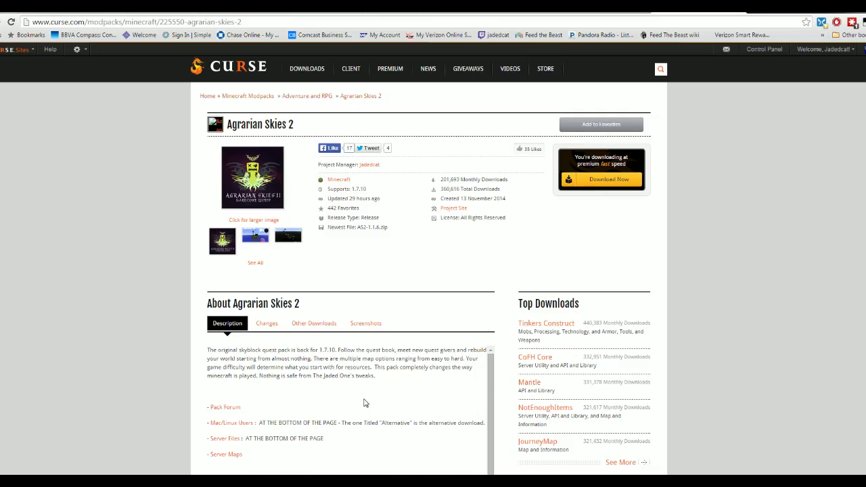
scroll(365, 400, down, 5)
scroll(124, 390, down, 4)
scroll(363, 377, down, 4)
scroll(364, 377, down, 3)
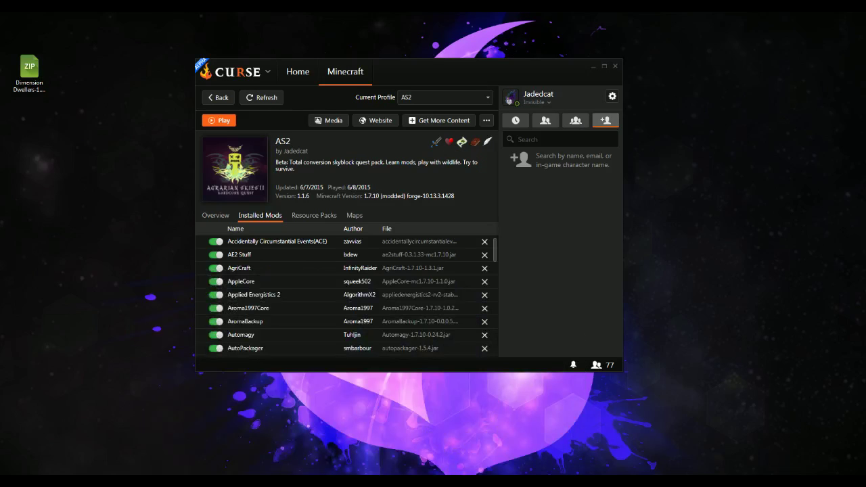
Go back from the AS2 profile to the Minecraft modpacks overview.
click(207, 101)
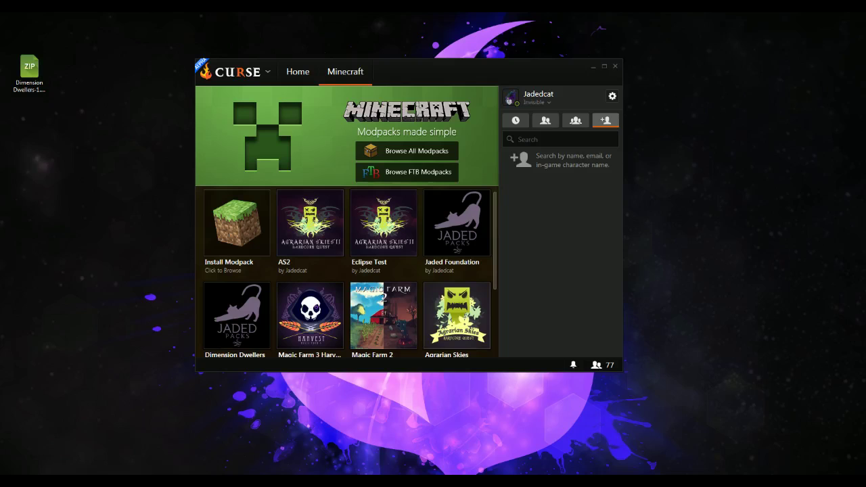
drag(42, 73, 79, 122)
mouse_move(78, 123)
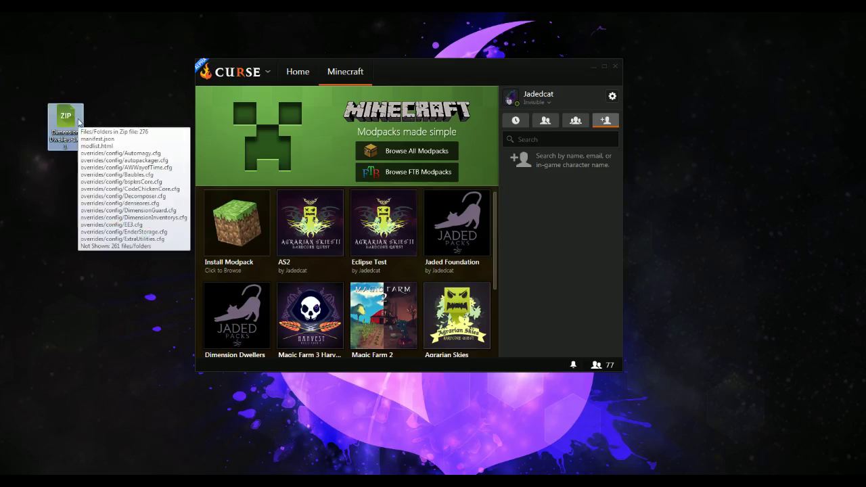